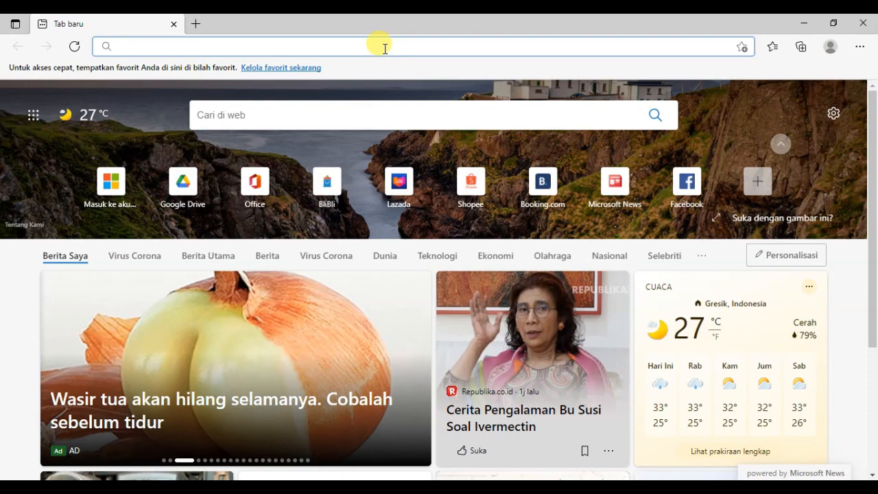
Step: Open the Office 365 home page at portal.office.com
left_click(385, 49)
type("port")
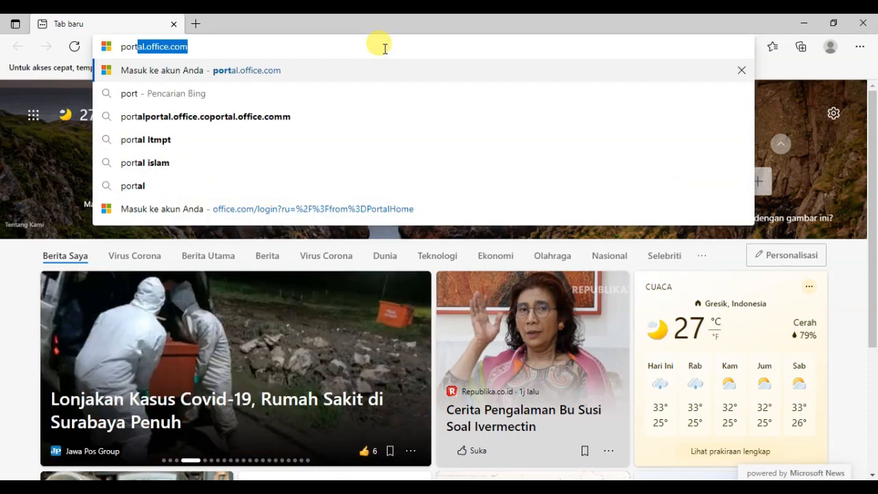
key("Return")
type("\\")
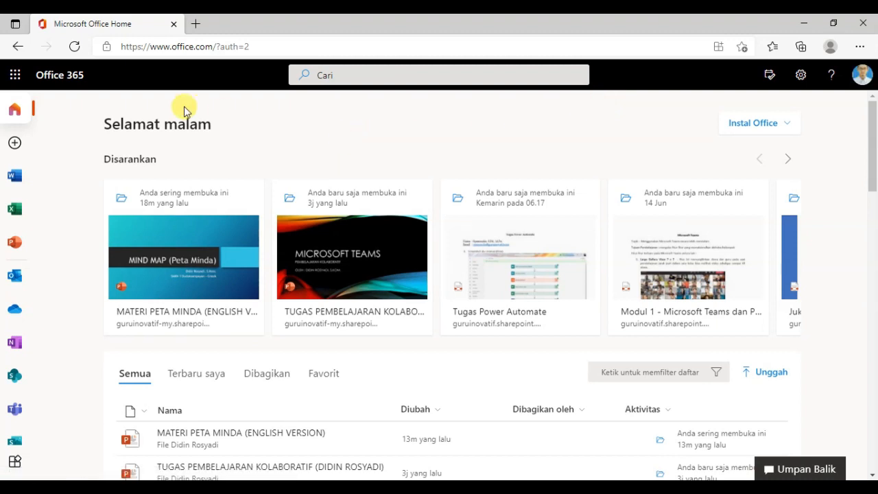
Step: Open Stream from the Office app launcher in a new tab
left_click(15, 79)
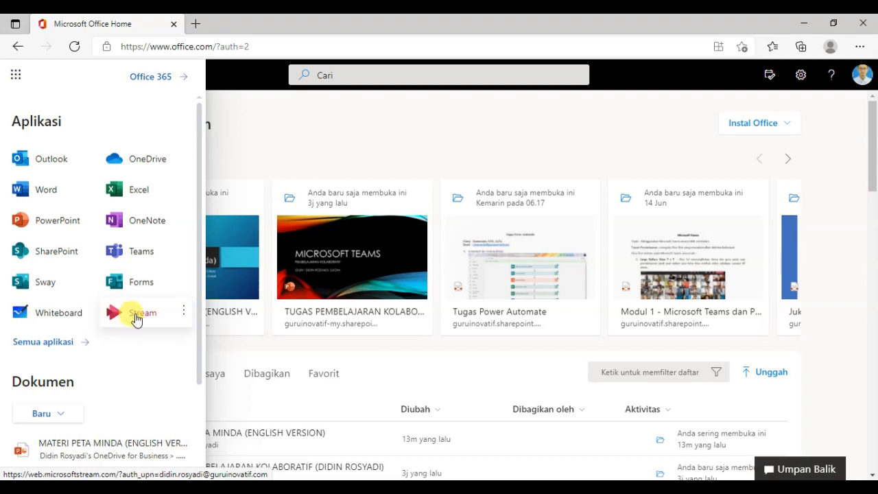
left_click(184, 312)
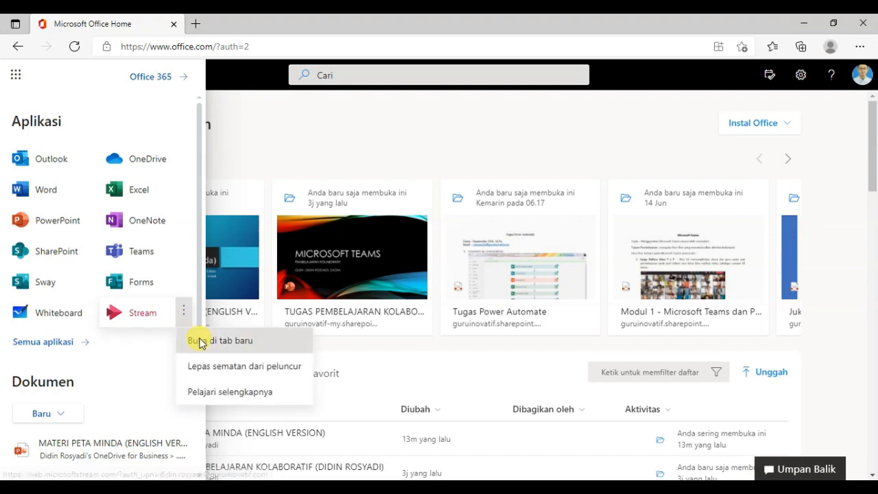
left_click(199, 340)
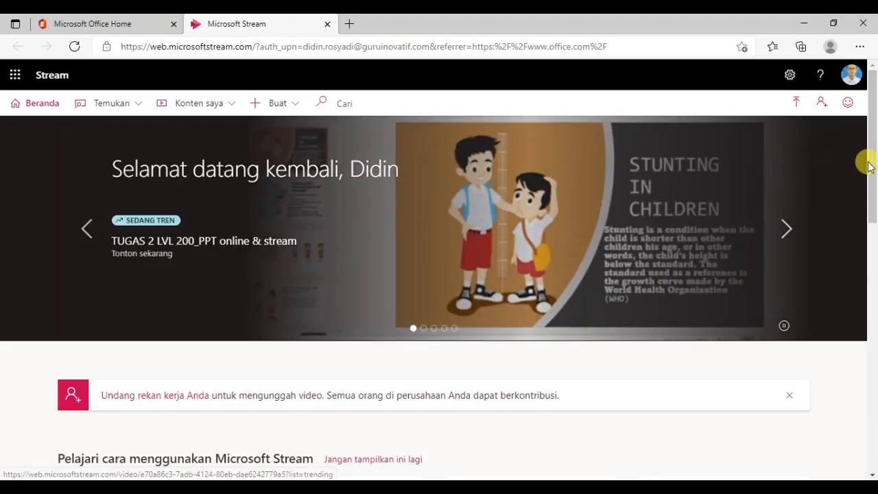
mouse_move(870, 162)
left_mouse_down()
mouse_move(871, 214)
mouse_move(872, 154)
left_mouse_up()
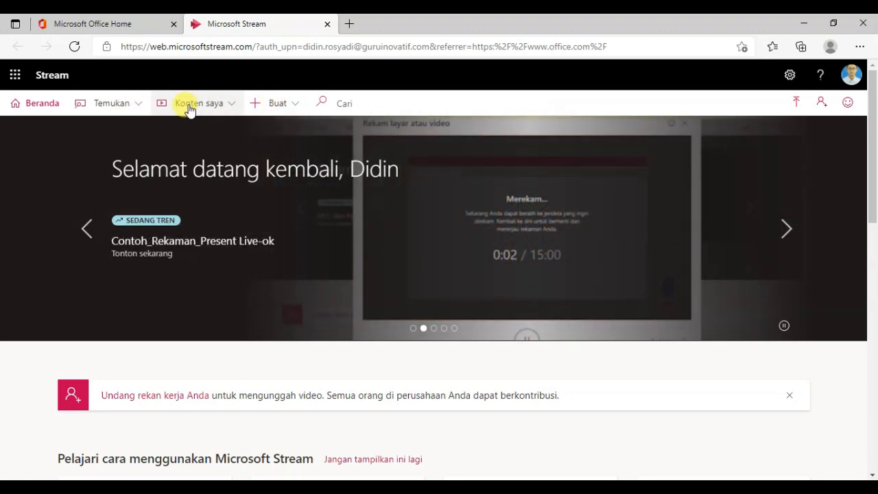
Step: Start a new screen or video recording, allow microphone and camera access, and dismiss the 15-minute limit notice
left_click(296, 108)
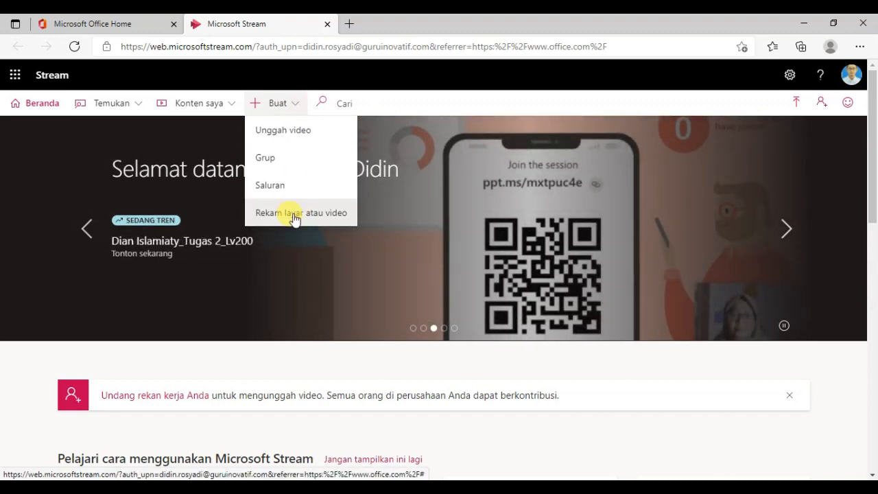
left_click(295, 214)
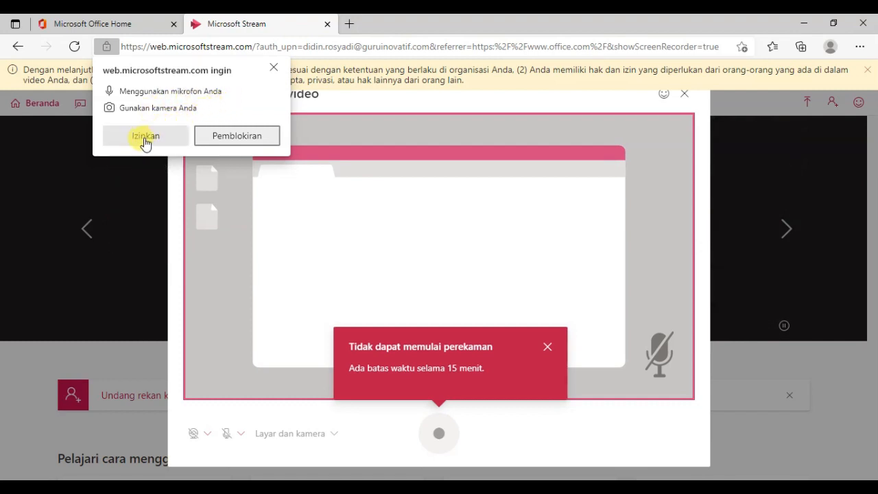
left_click(146, 137)
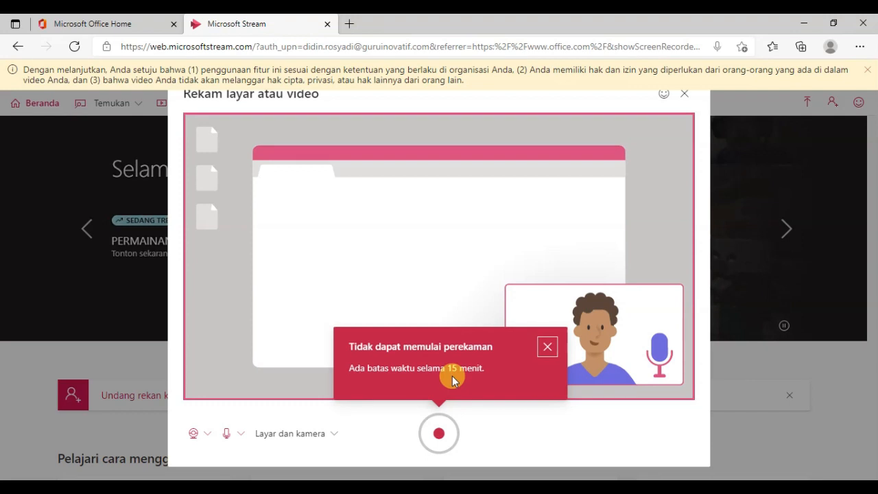
left_click(546, 347)
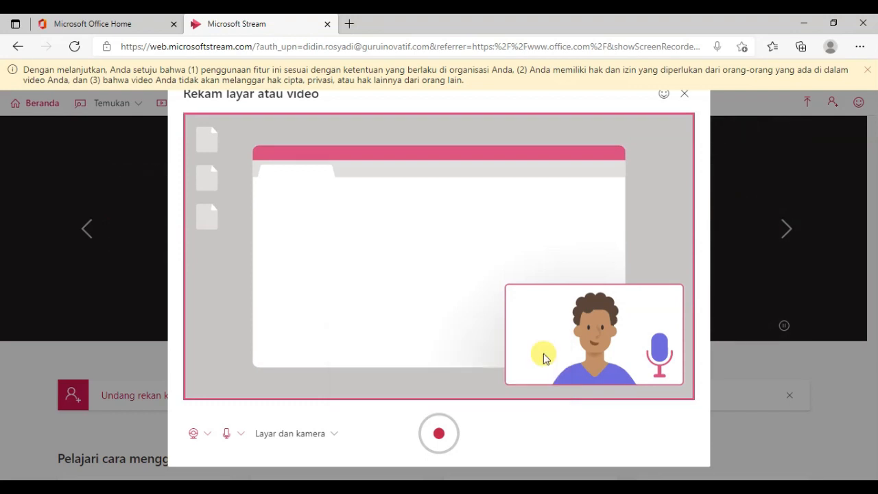
Step: Choose EasyCamera (13d3:5a02) as the recorder's camera and Default - Microphone (Realtek(R) Audio) as its microphone
left_click(209, 435)
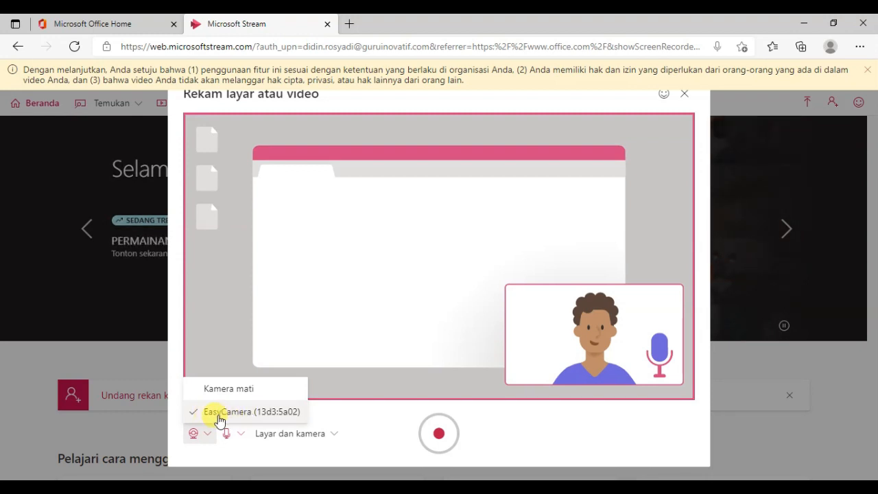
left_click(220, 415)
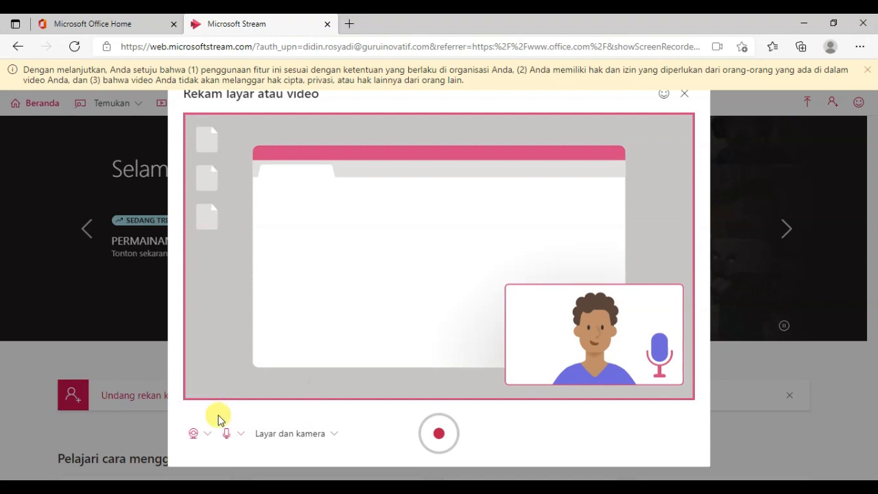
left_click(243, 439)
left_click(244, 439)
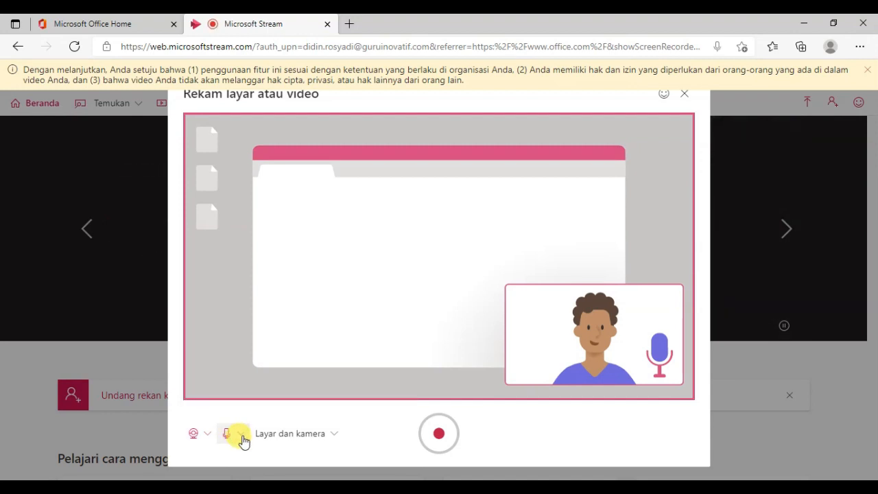
left_click(243, 440)
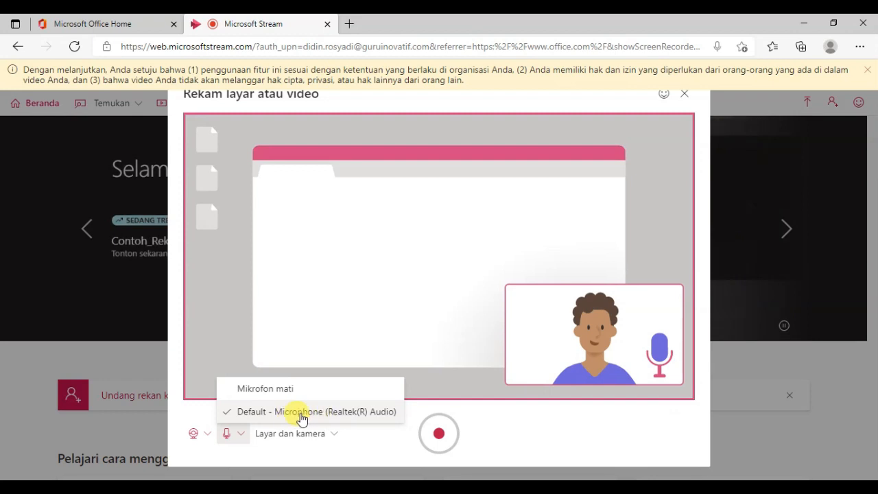
left_click(300, 416)
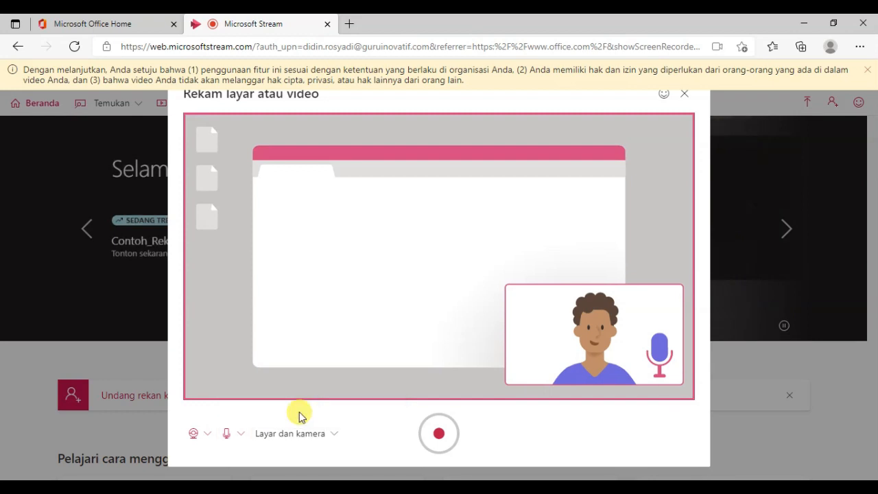
Step: Try the recorder's Hanya layar mode, followed by its Hanya kamera mode
left_click(334, 435)
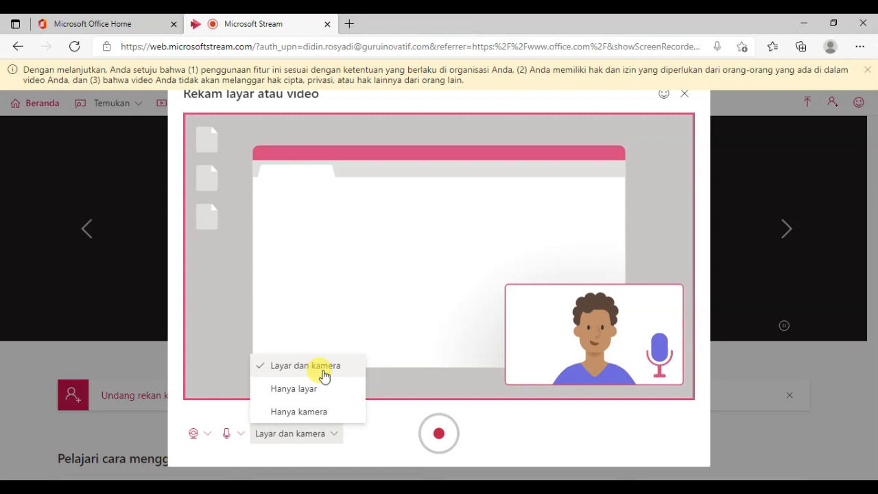
left_click(360, 375)
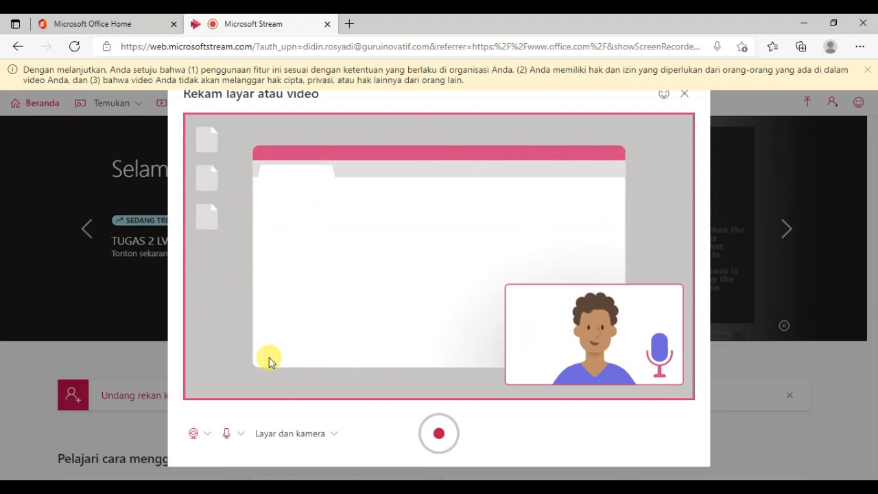
left_click(332, 442)
left_click(330, 399)
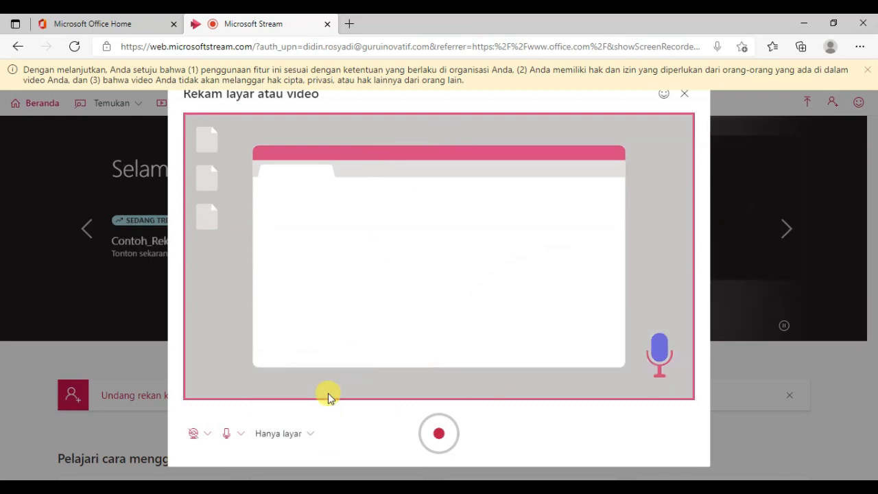
left_click(308, 438)
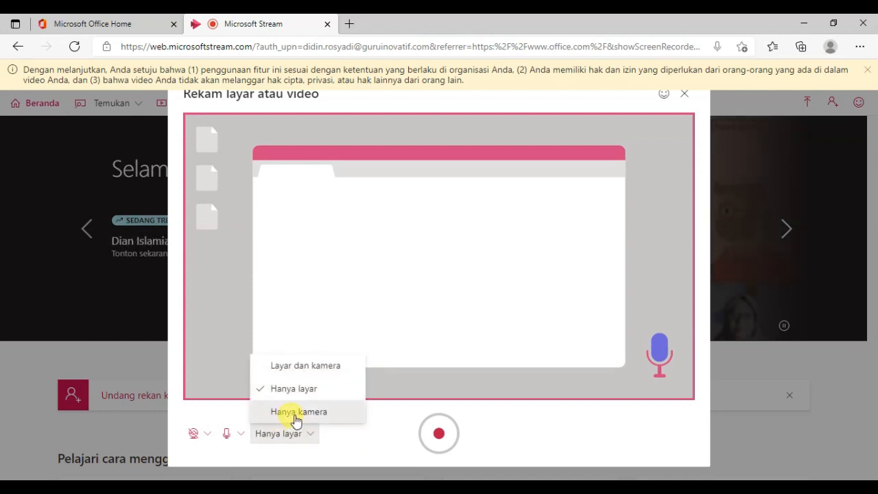
left_click(297, 416)
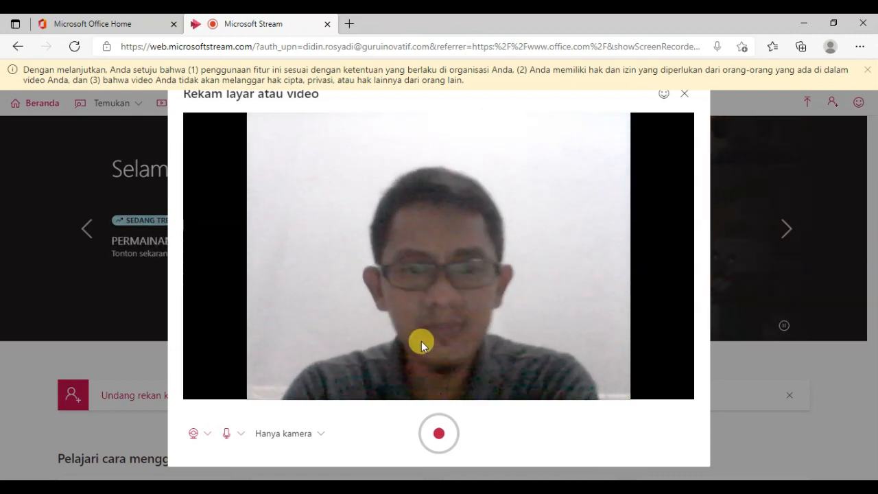
Step: Set the recording mode to Layar dan kamera and dismiss the usage terms notice
left_click(319, 437)
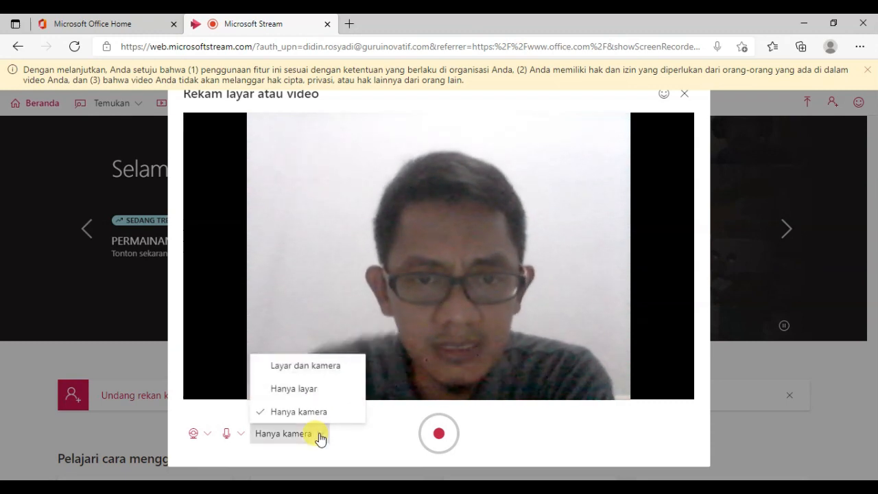
left_click(324, 369)
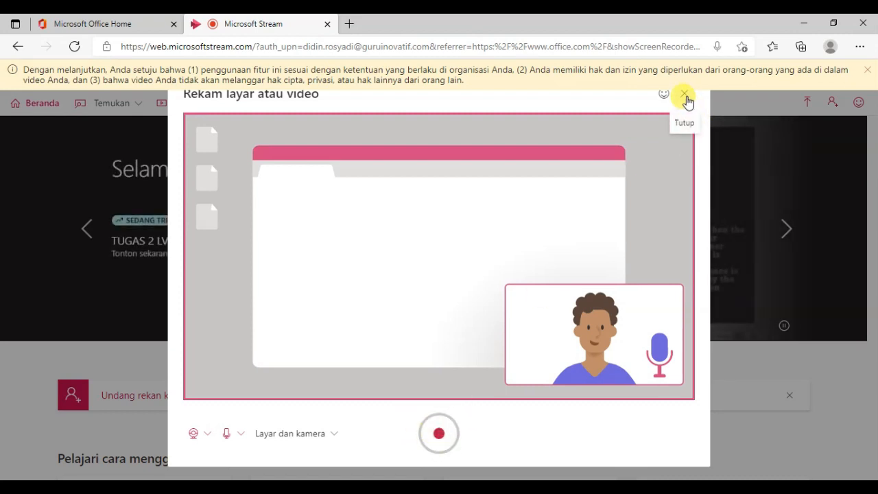
left_click(867, 70)
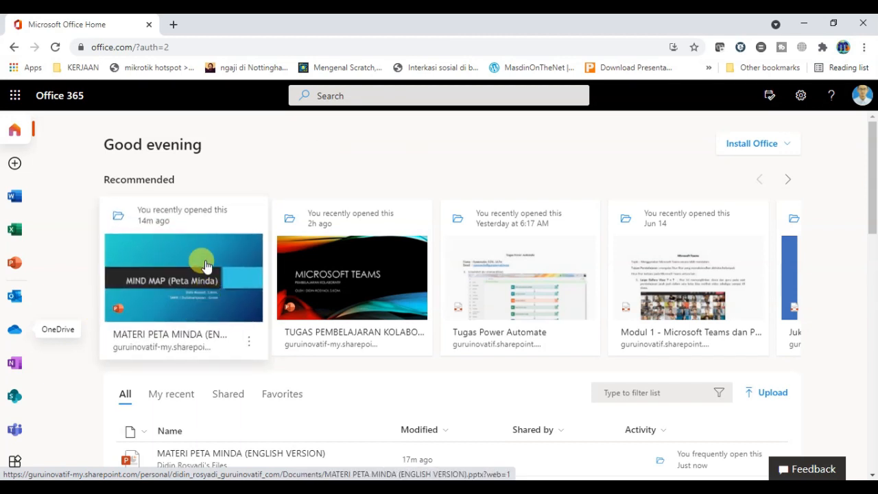
Step: Switch to the Chrome window with Office home and open the presentation MATERI PETA MINDA (ENGLISH VERSION)
left_click(180, 291)
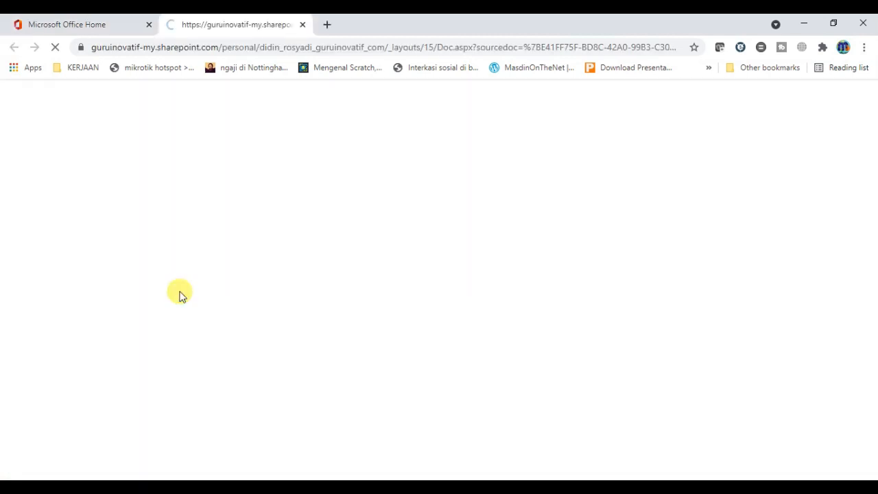
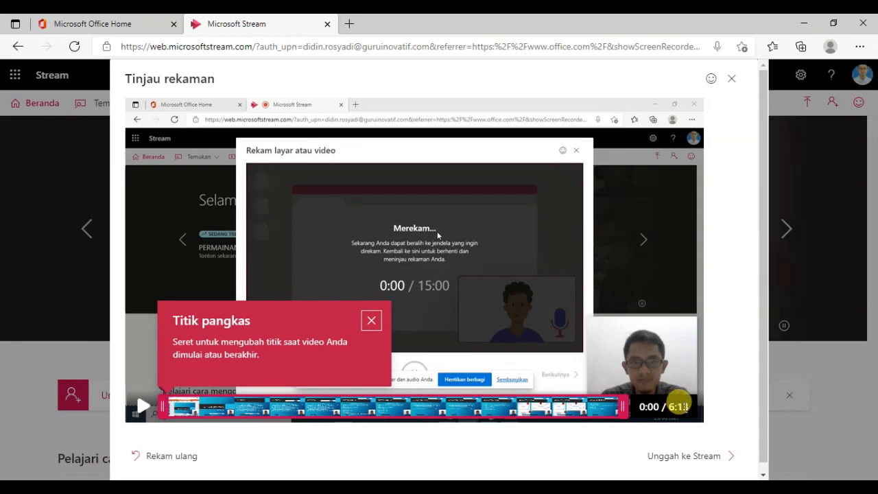
Step: Dismiss the trim hint, preview the recording's opening seconds, and trim its start to 0:06
left_click(369, 321)
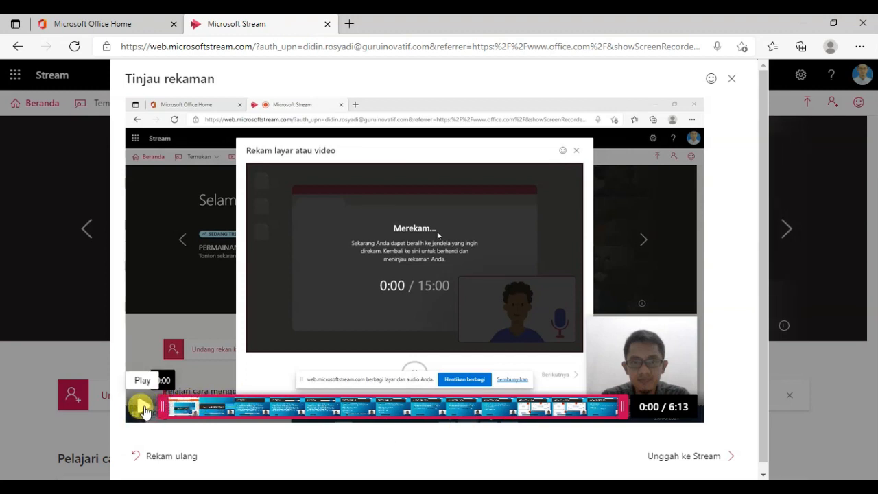
left_click(144, 411)
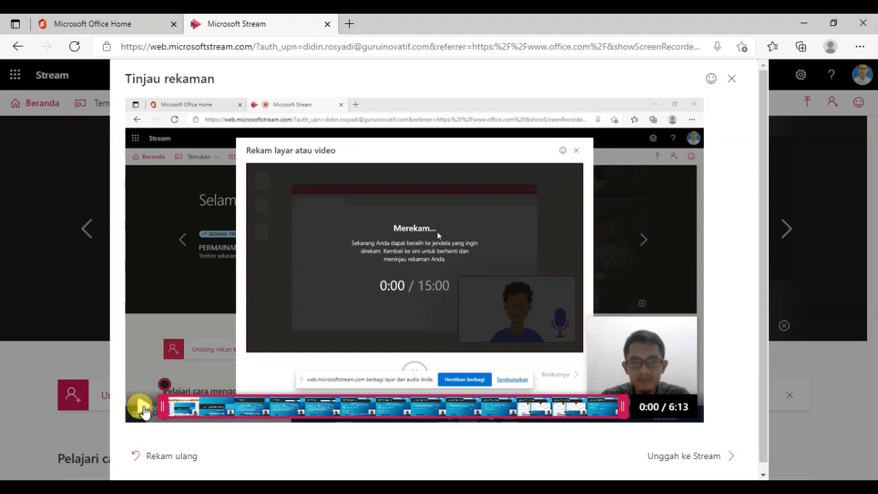
left_click(144, 410)
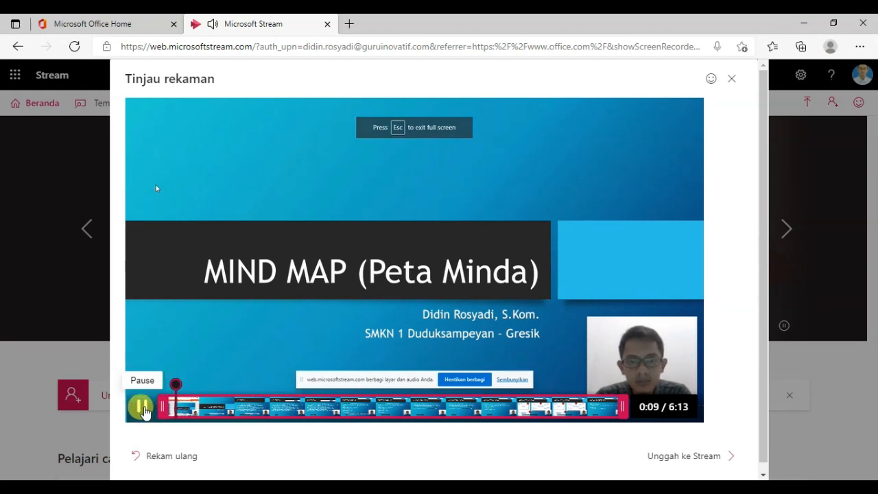
left_click(142, 409)
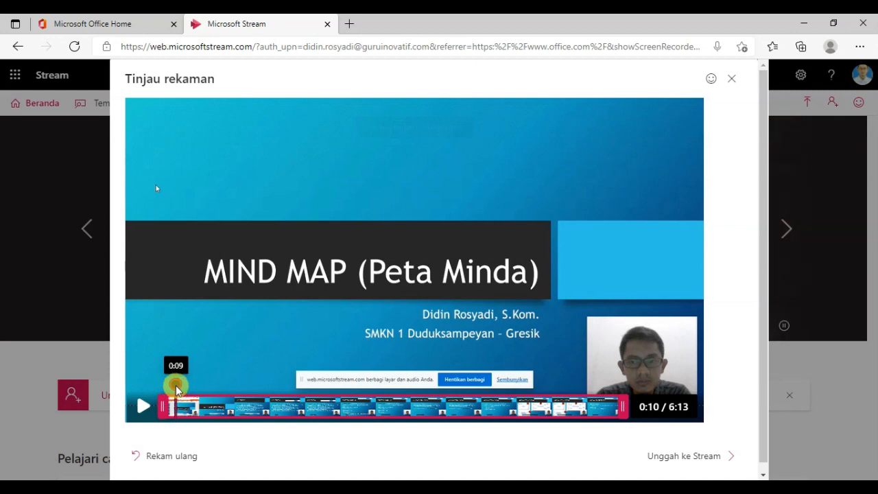
left_click(174, 389)
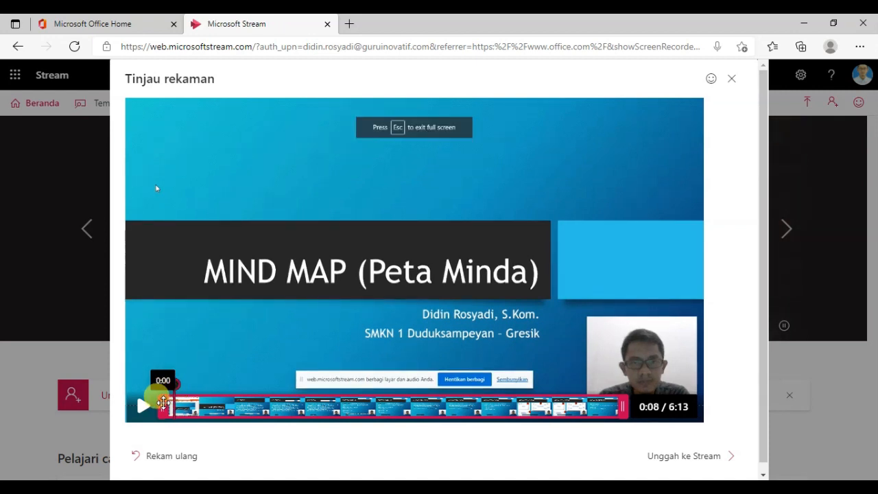
left_click_drag(166, 403, 170, 405)
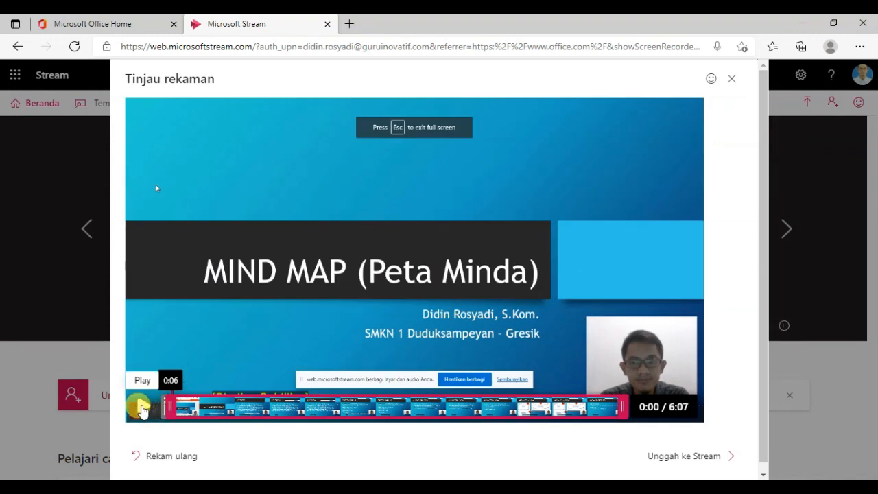
Step: Preview the trimmed opening, set the start trim point to 0:08, and play the recording again
left_click(140, 408)
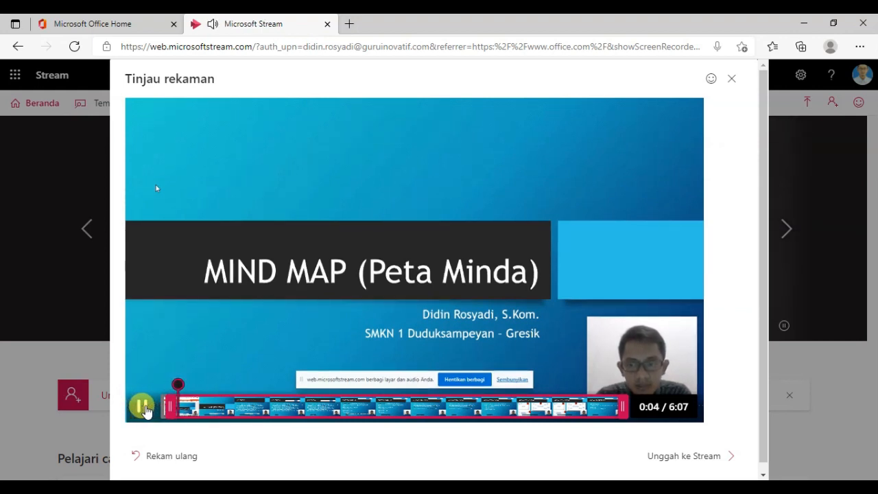
left_click(141, 407)
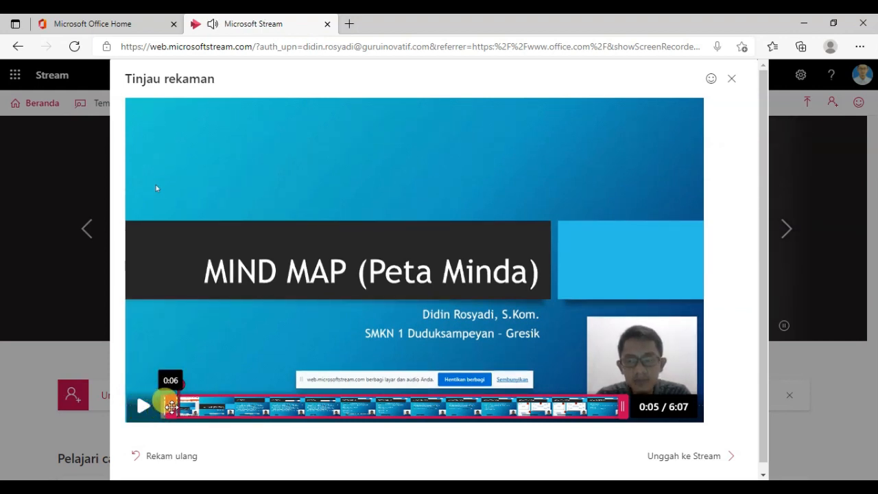
left_click_drag(170, 408, 171, 408)
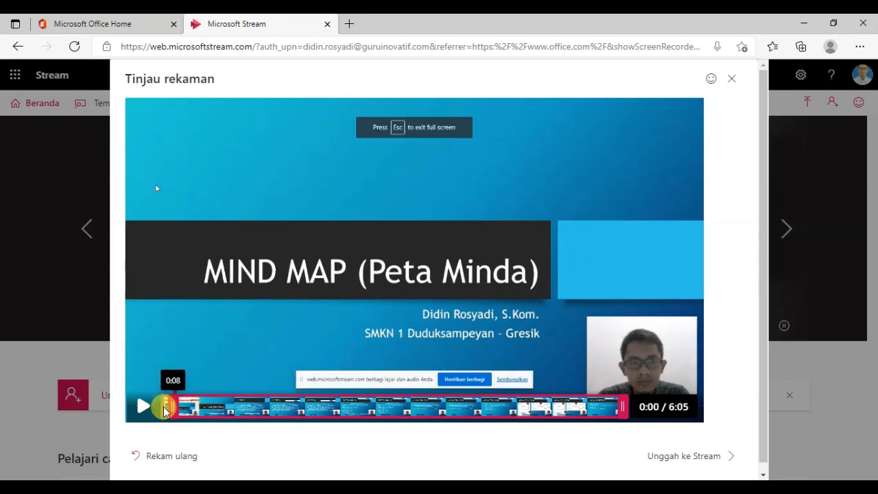
left_click(140, 408)
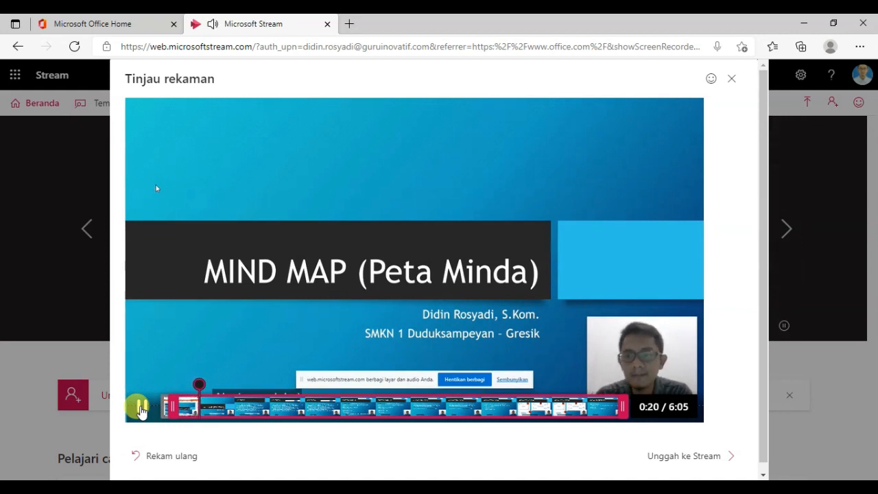
Step: Preview the recording near its end, set the end trim point to 6:08, and play the trimmed recording
left_click(602, 407)
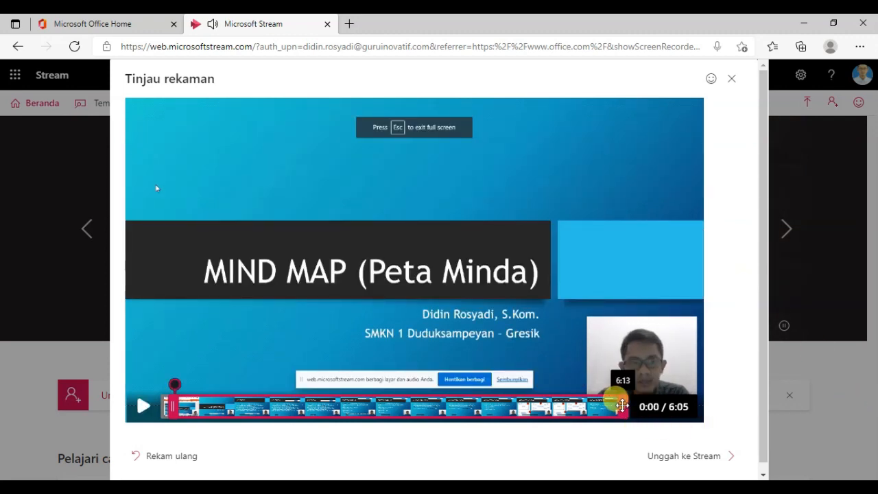
left_click_drag(622, 404, 616, 397)
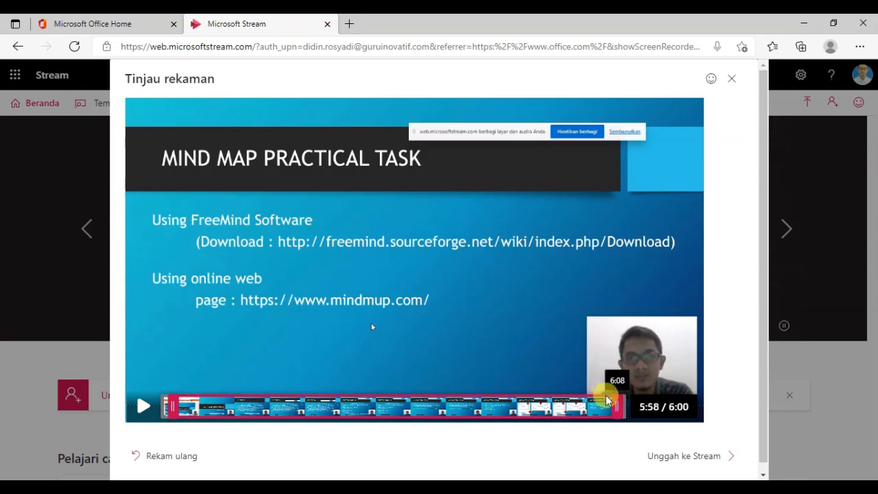
left_click(138, 407)
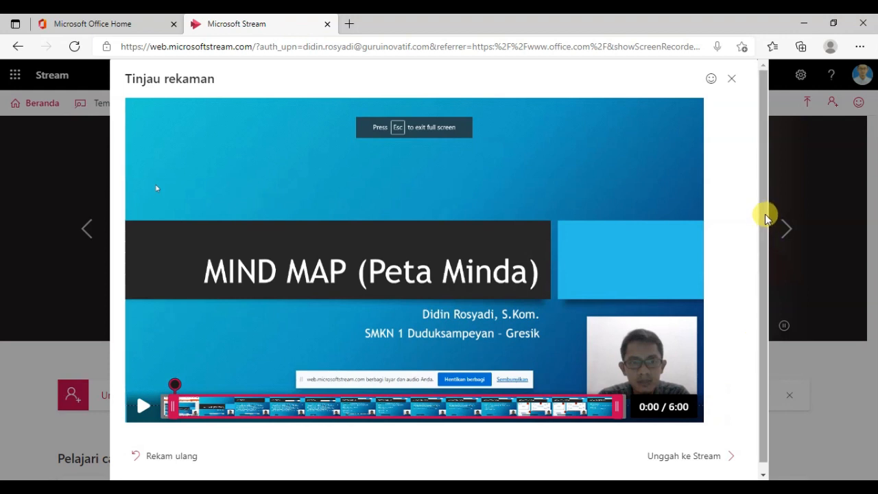
Step: Send the trimmed recording on to the upload form for Stream
left_click_drag(766, 219, 764, 277)
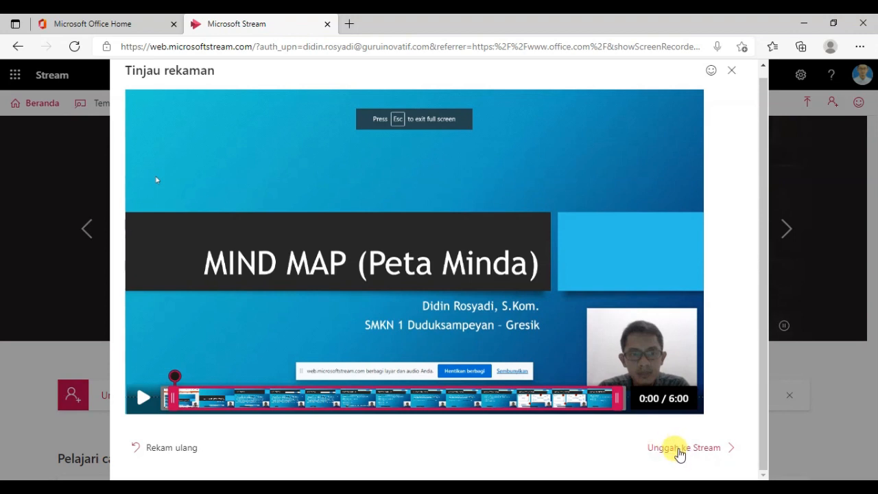
left_click(684, 449)
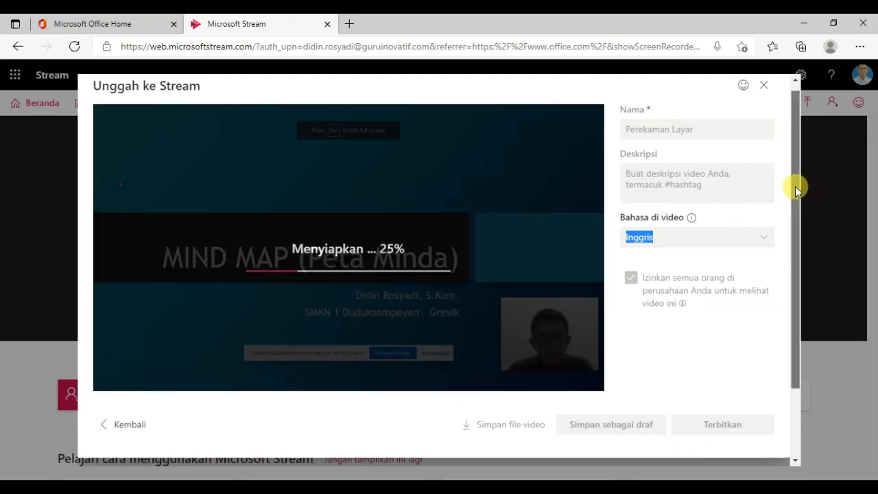
scroll(795, 186, "up", 1)
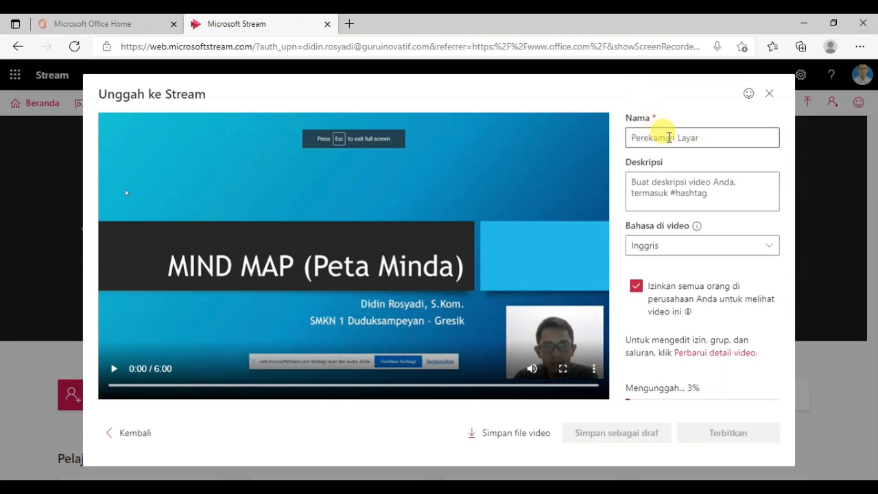
Step: Name the video Video Pembelajaran Mind Map and describe it as Materi Mind Map Mata Pelajaran Simulasi dan Komunikasi Digital SMK
left_click(669, 138)
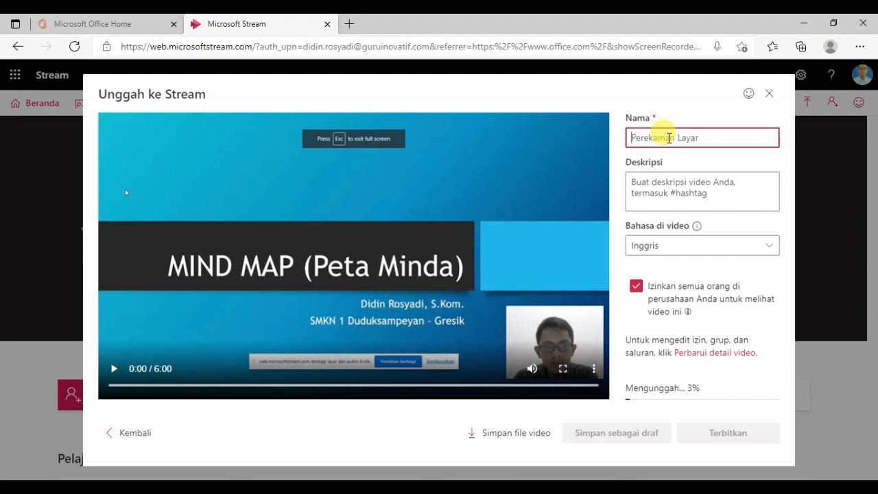
type("Video Pembelajaran Mind Map")
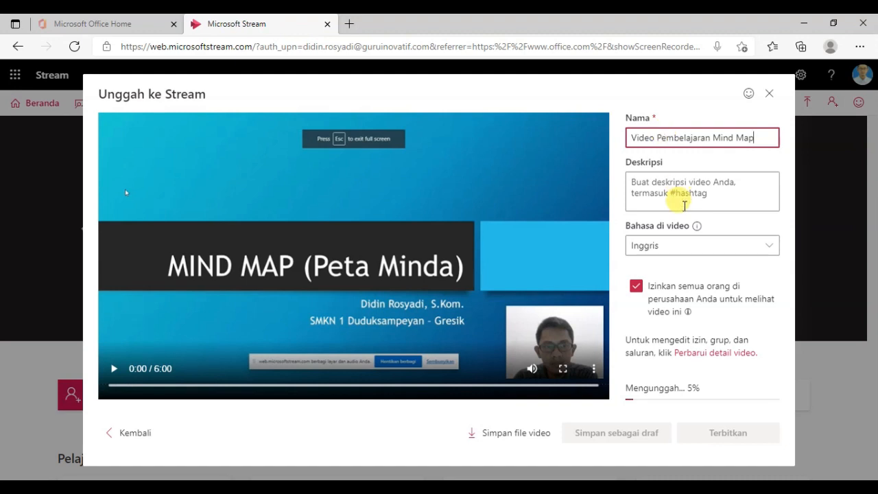
left_click(702, 192)
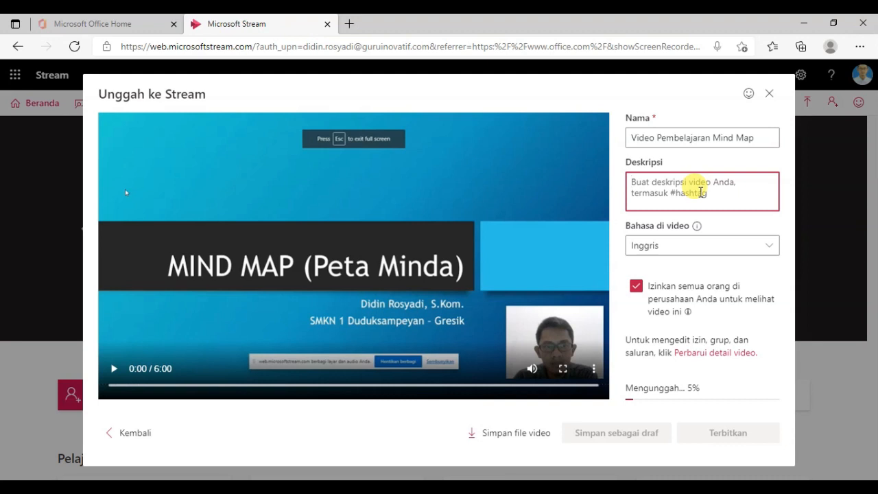
type("Mater")
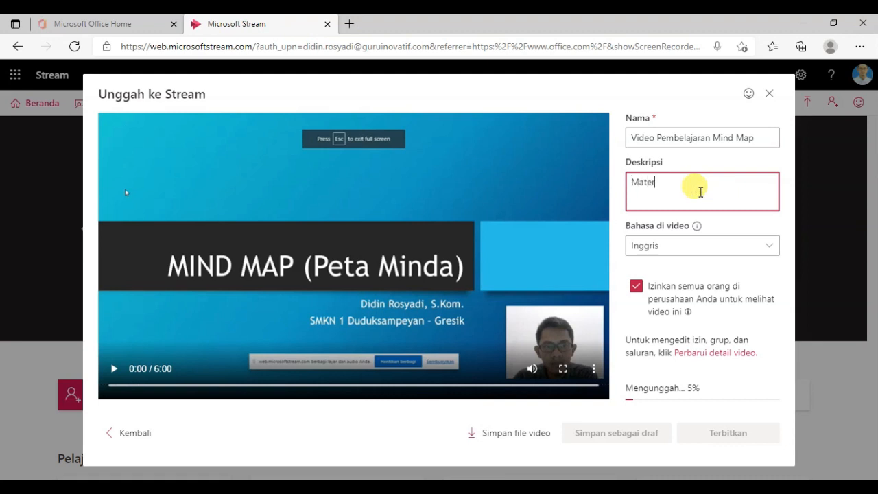
type("i Mind Map Mata Pelajara")
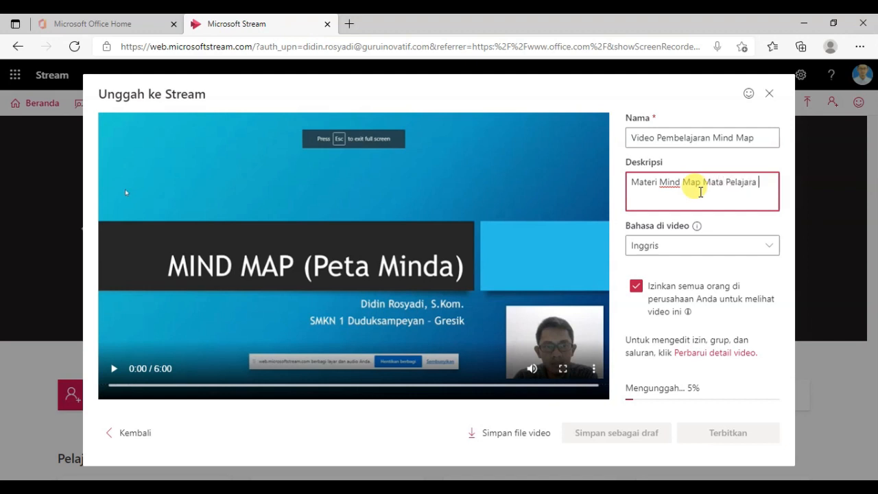
type("n Simulasi dan Komunikasi Digital")
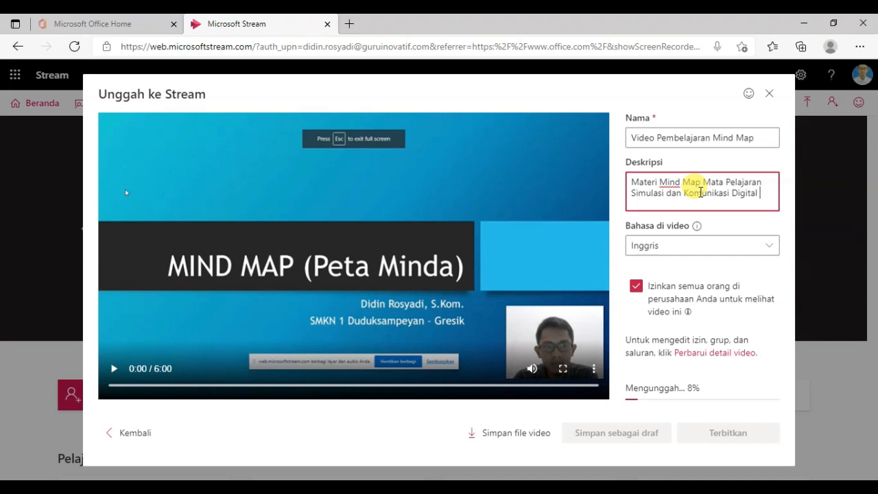
type("SMK")
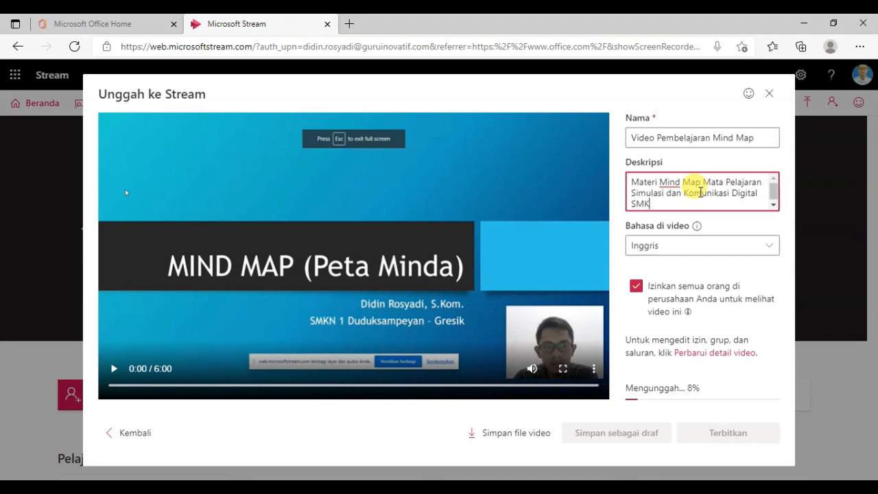
left_click(787, 230)
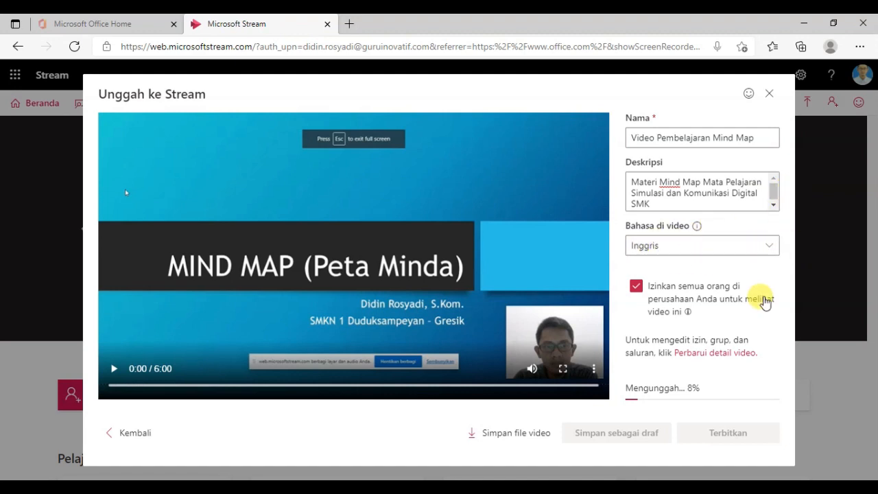
Step: Publish the uploaded video once publishing is available and open its viewing page
mouse_move(701, 301)
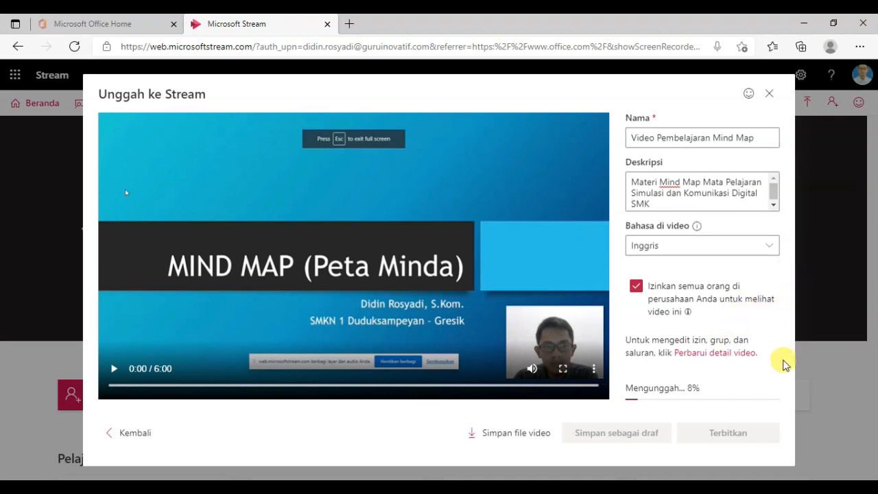
mouse_move(638, 289)
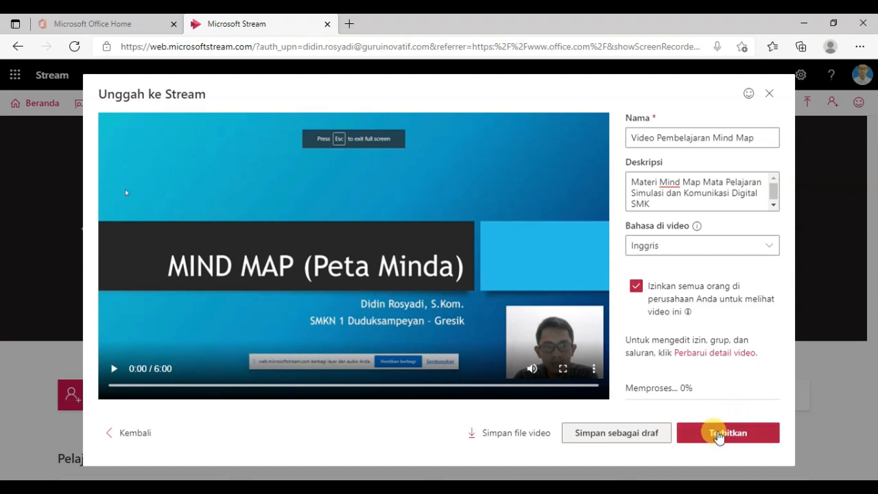
left_click(716, 441)
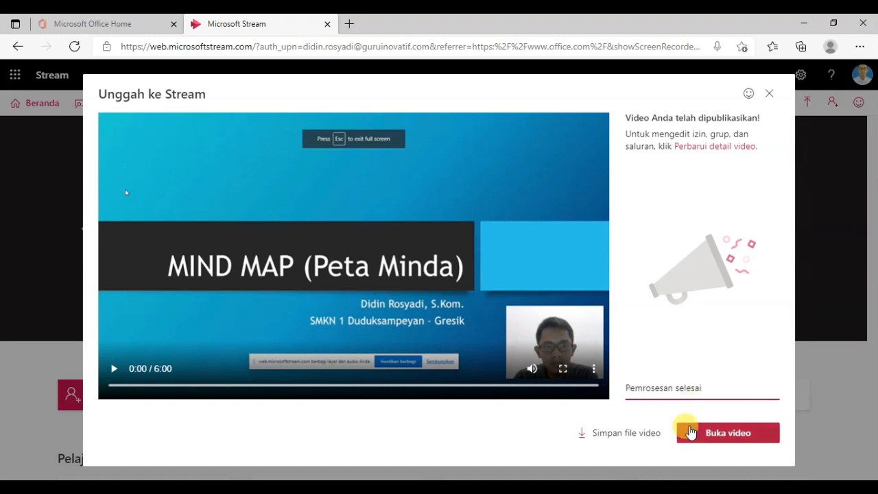
left_click(729, 432)
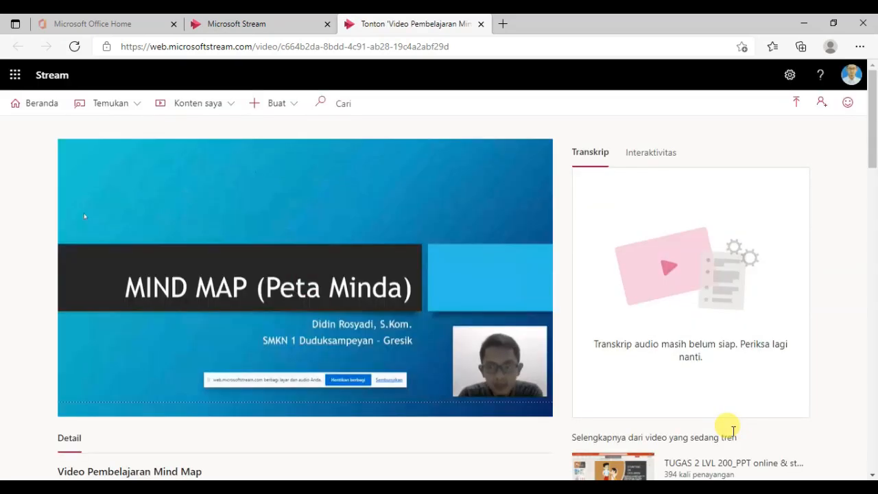
Step: Play the published video from the beginning and pause it at 1:16 on the Introduction slide
mouse_move(55, 403)
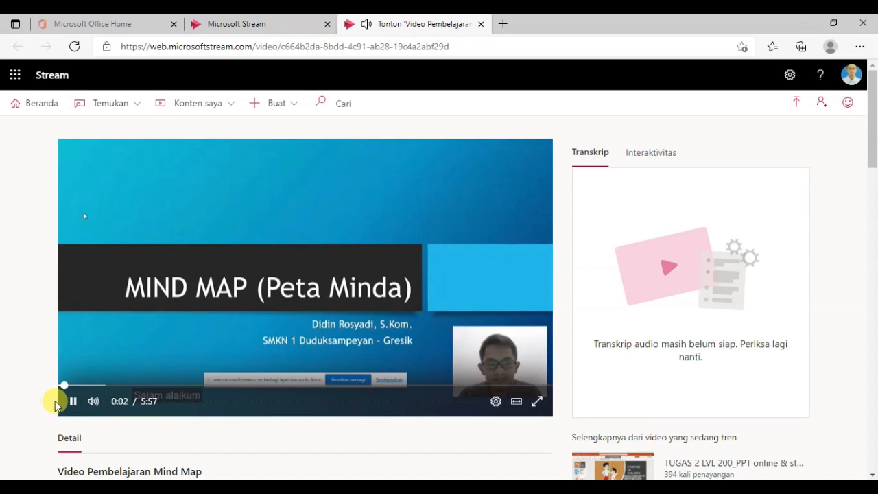
left_click(64, 386)
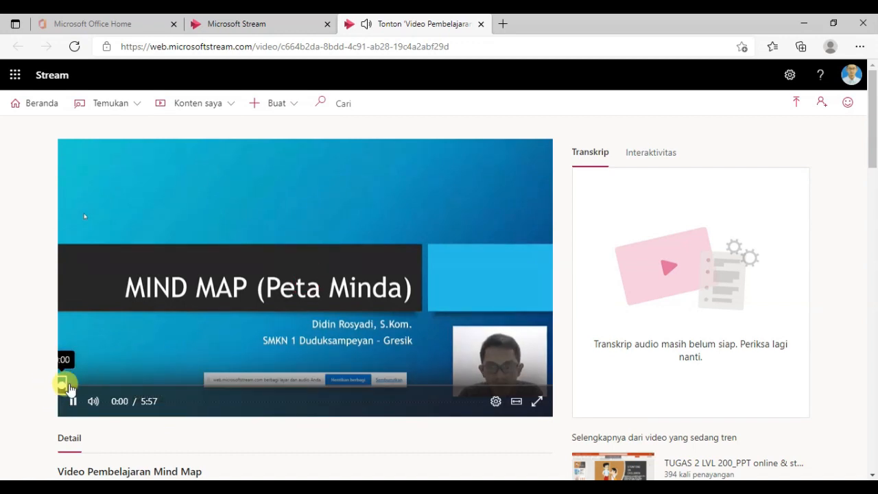
left_click(73, 401)
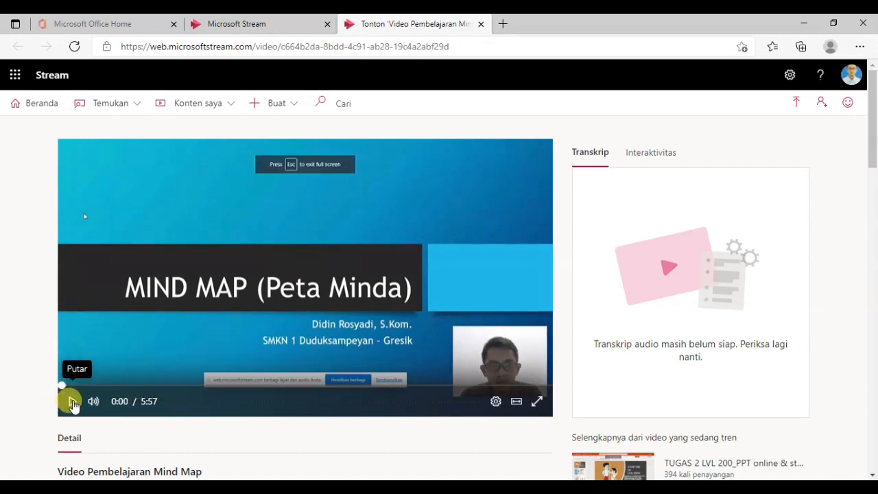
left_click(73, 401)
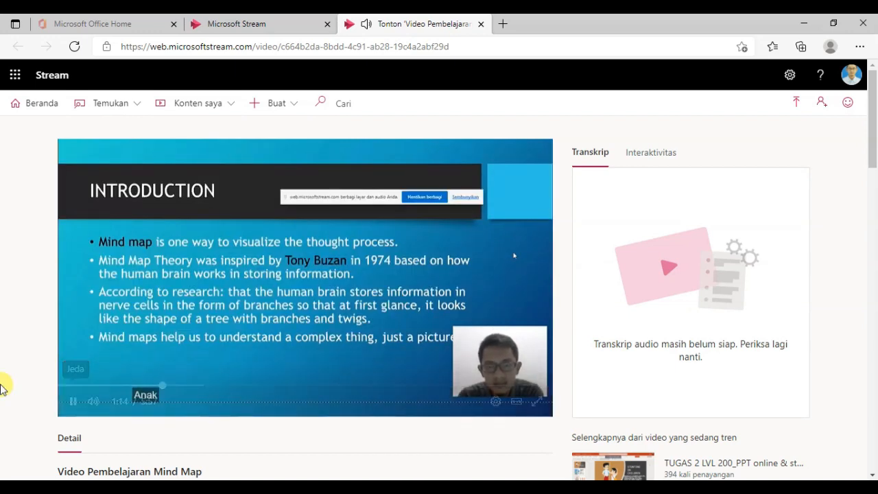
left_click(70, 401)
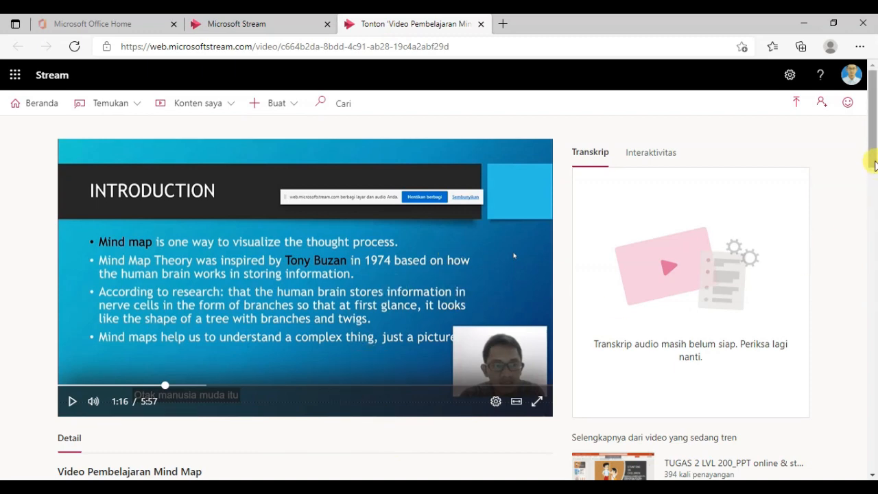
left_click_drag(874, 164, 872, 147)
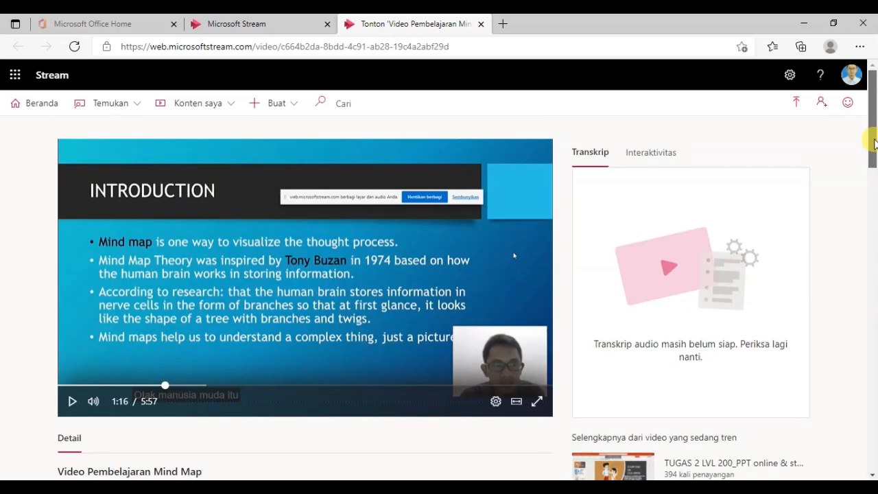
Step: Start adding an interactive form to the video at 1:16 and open Microsoft Forms from the form URL field
left_click(656, 158)
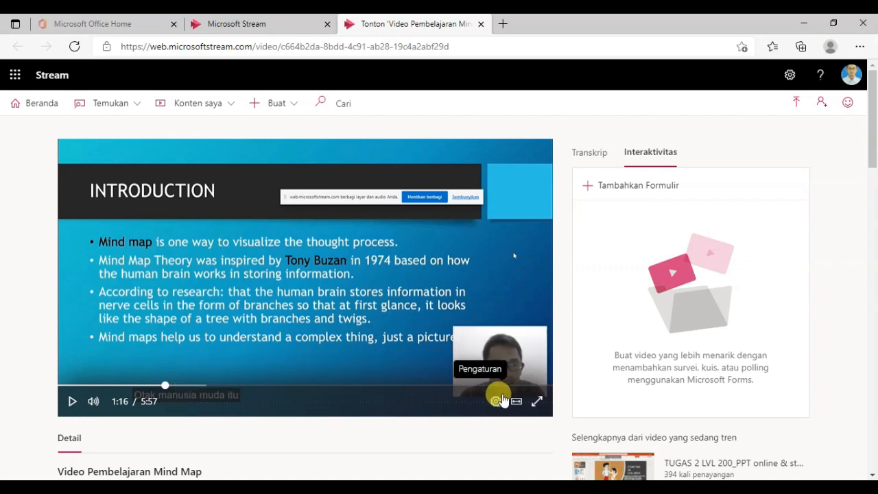
left_click(594, 188)
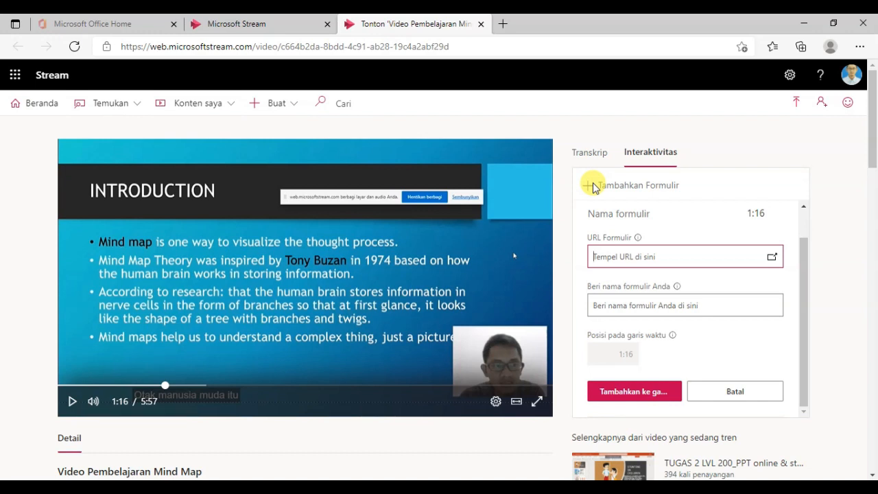
left_click(773, 259)
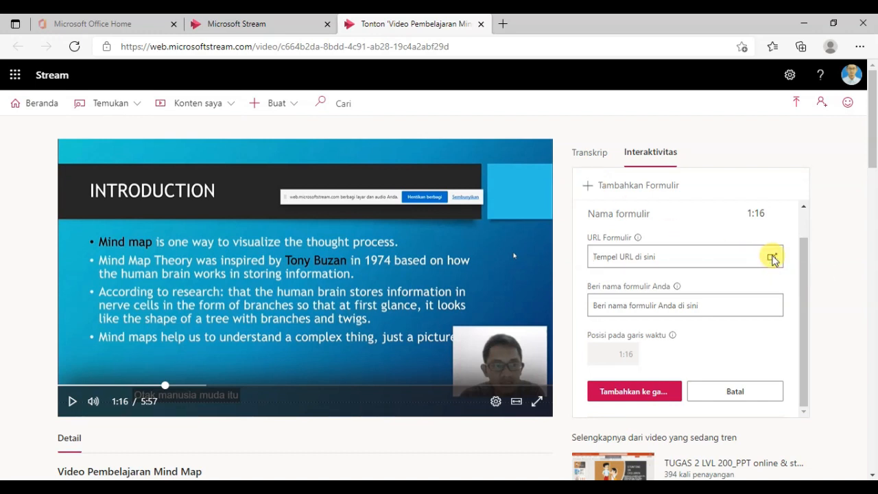
left_click(773, 260)
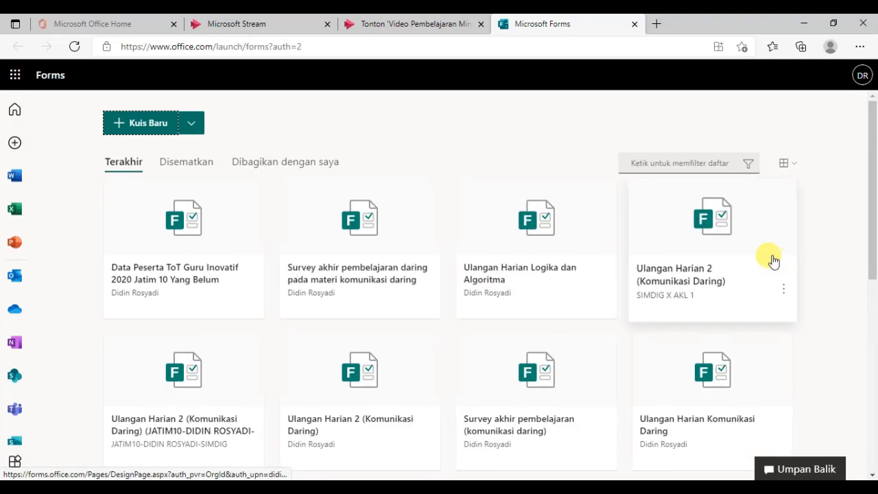
Step: Create a new quiz in Microsoft Forms and title it Soal-1 Mind Map
mouse_move(875, 192)
left_mouse_down()
mouse_move(875, 291)
mouse_move(872, 180)
left_mouse_up()
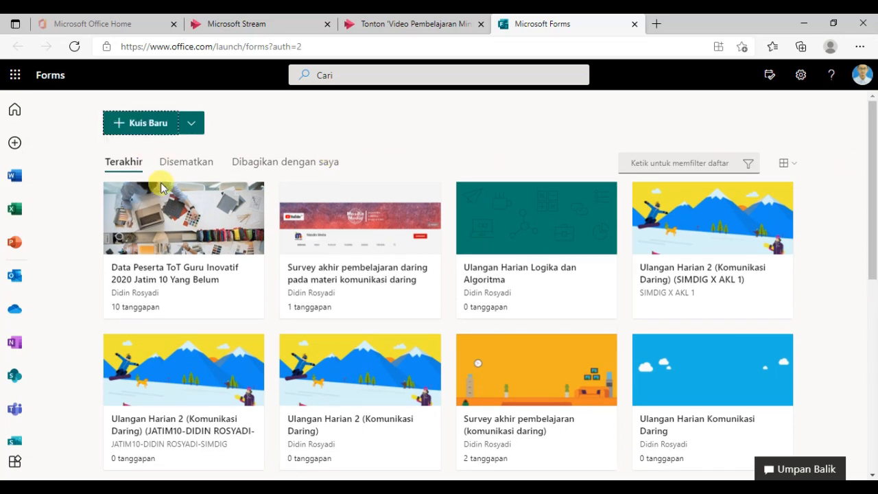
left_click(120, 123)
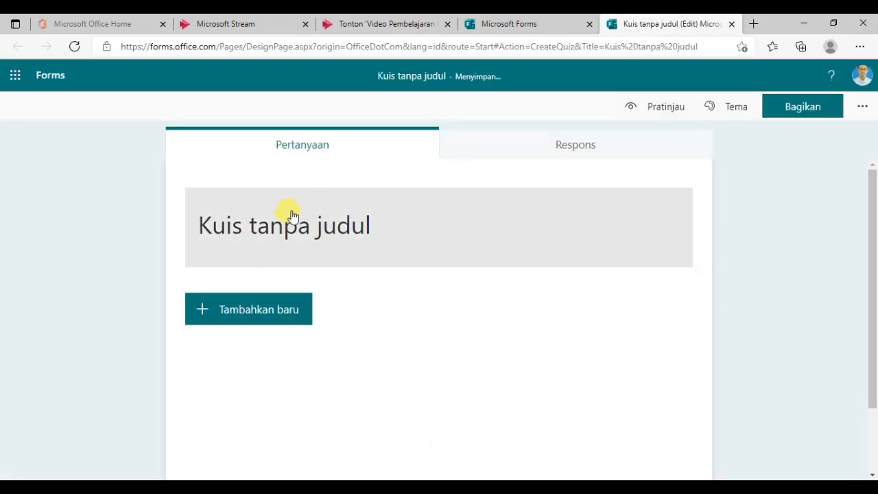
left_click(286, 215)
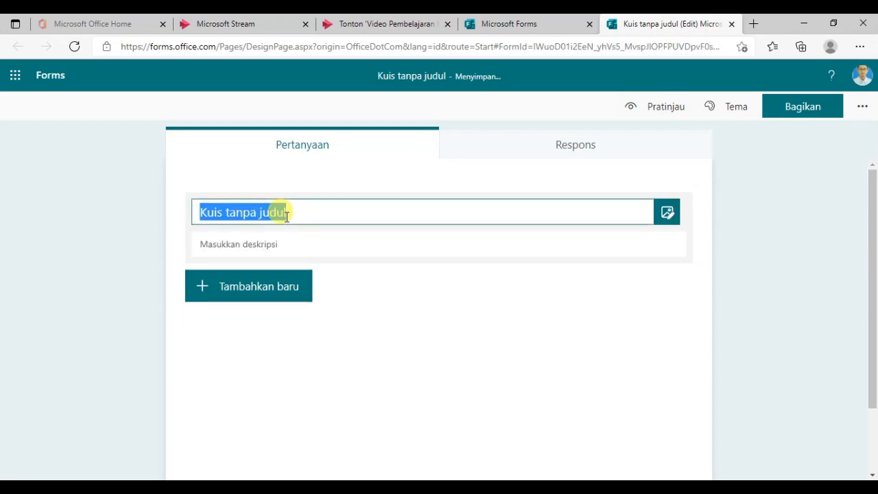
type("Soal")
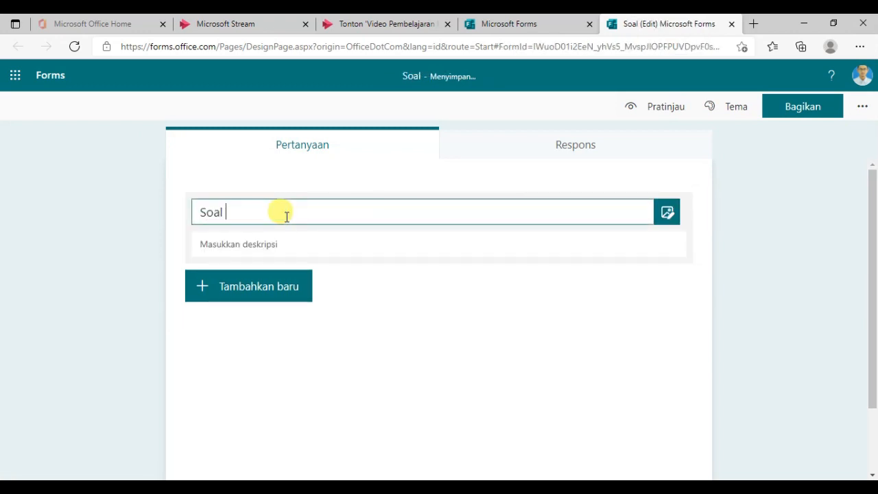
type(" Mind")
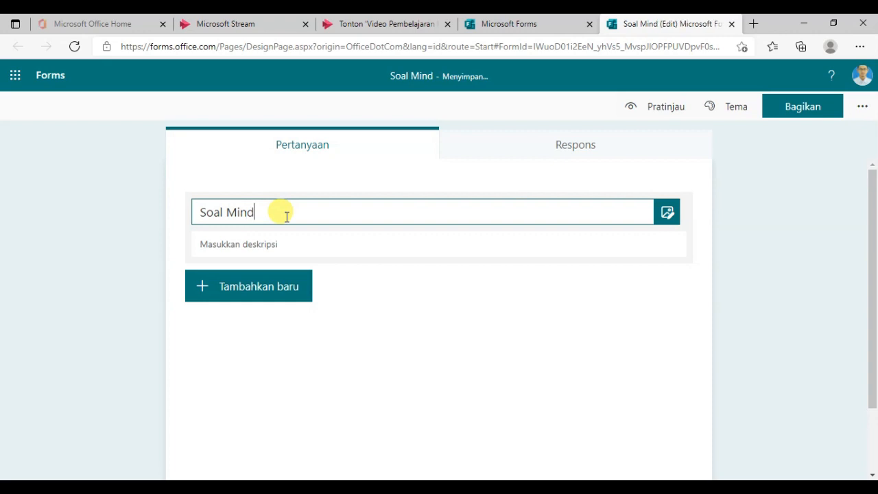
type(" Map")
key("ctrl+Left")
key("ctrl+Left")
key("BackSpace")
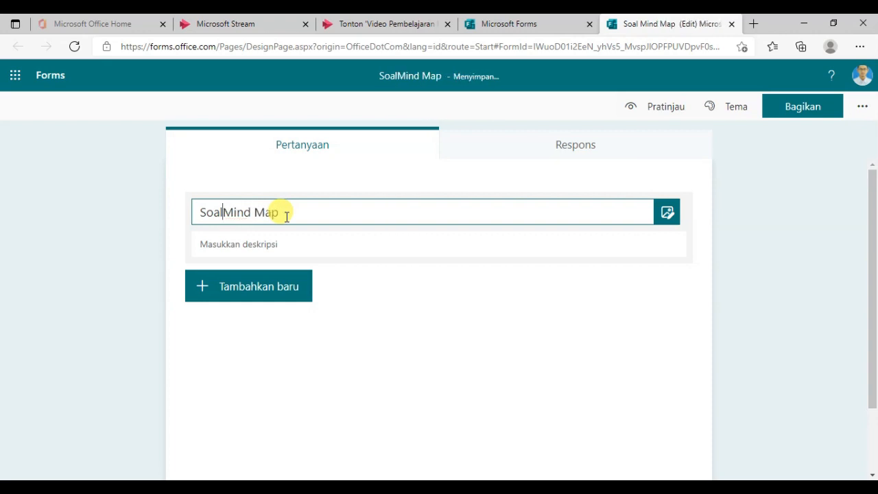
type("-1 ")
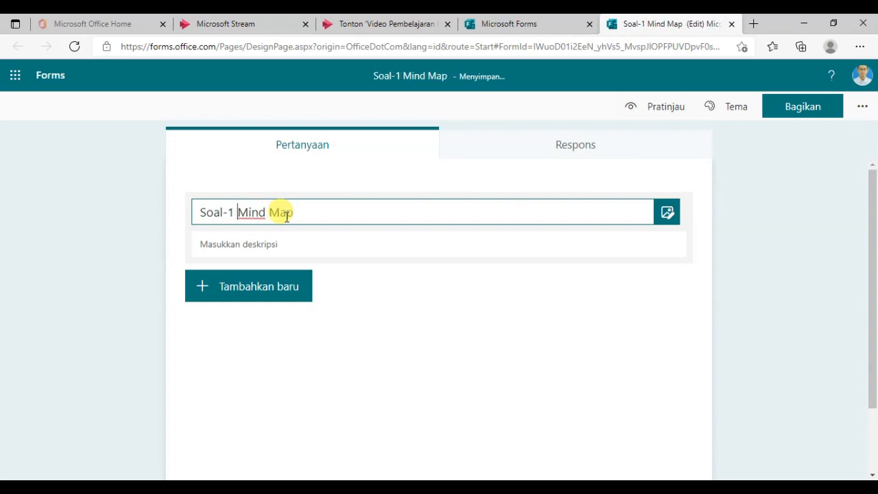
Step: Retitle the quiz Soal-1 (Mind Map) and add a choice question reading "Siapakah penemu teori peta minda?"
type("(")
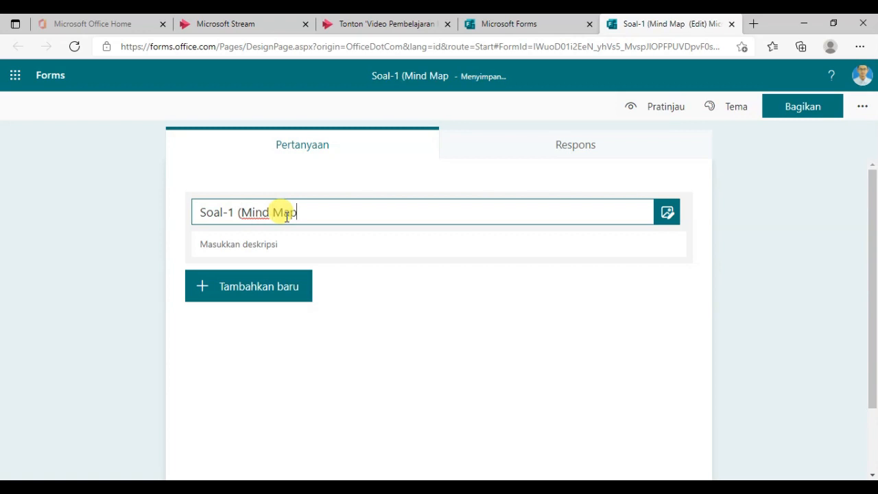
type(")")
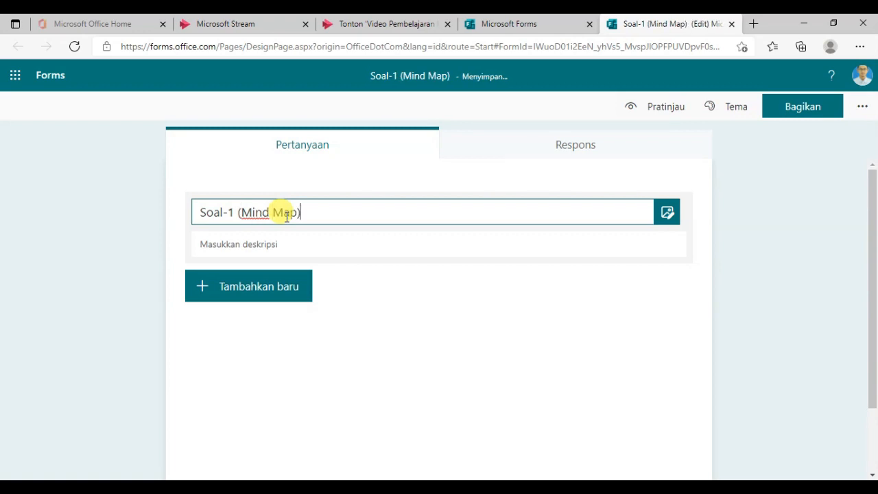
left_click(245, 300)
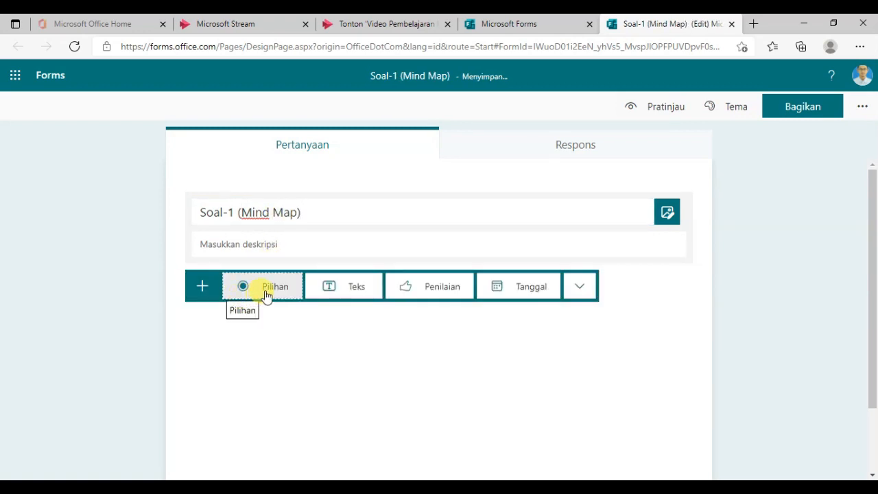
left_click(268, 290)
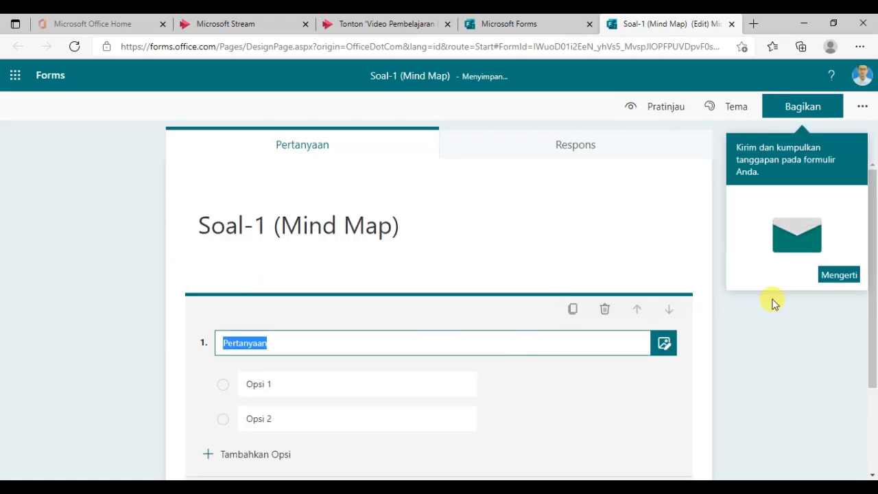
left_click_drag(872, 284, 875, 343)
left_click(287, 241)
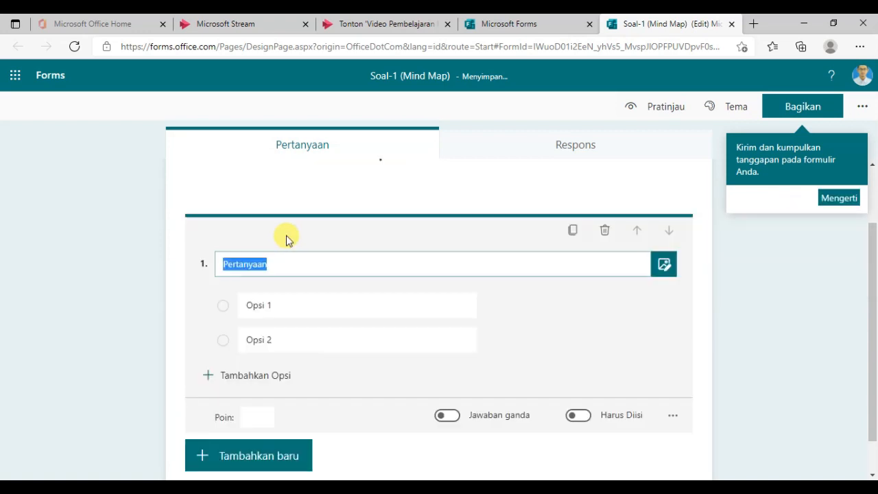
type("Siapakah penemu teori peta minda?")
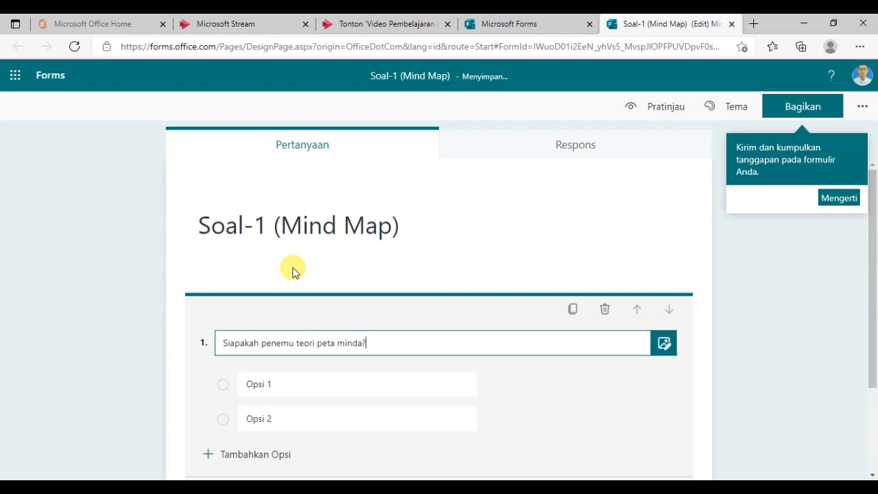
Step: Enter Tony Shark, Tony Gumafo and Tony Buzan as the question's first three answer options and add a fourth option
left_click(254, 383)
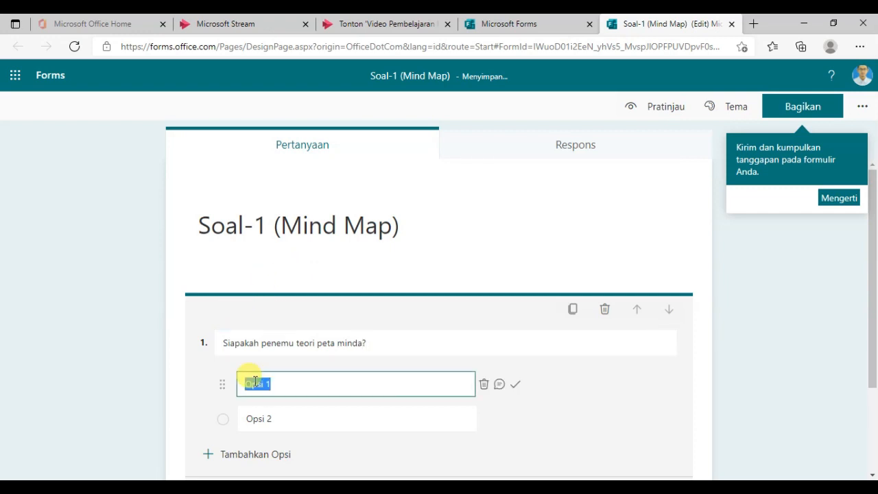
type("Tony Shark")
key("Tab")
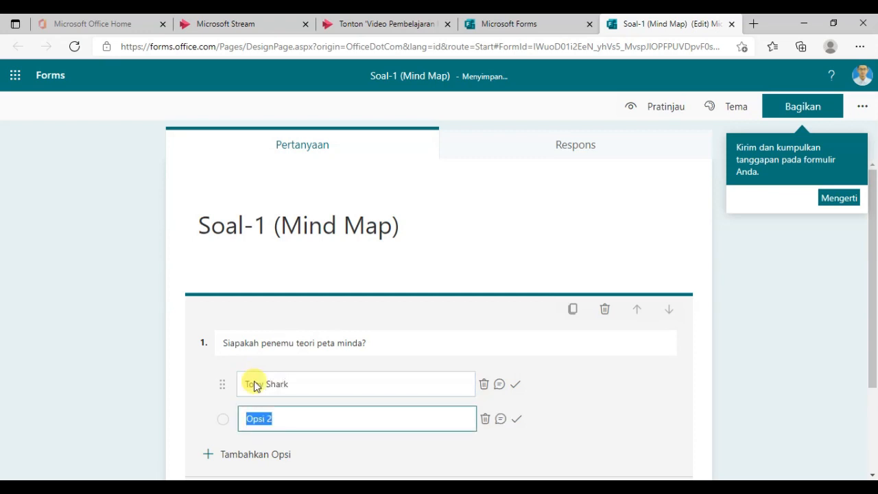
type("Tony Gumafo")
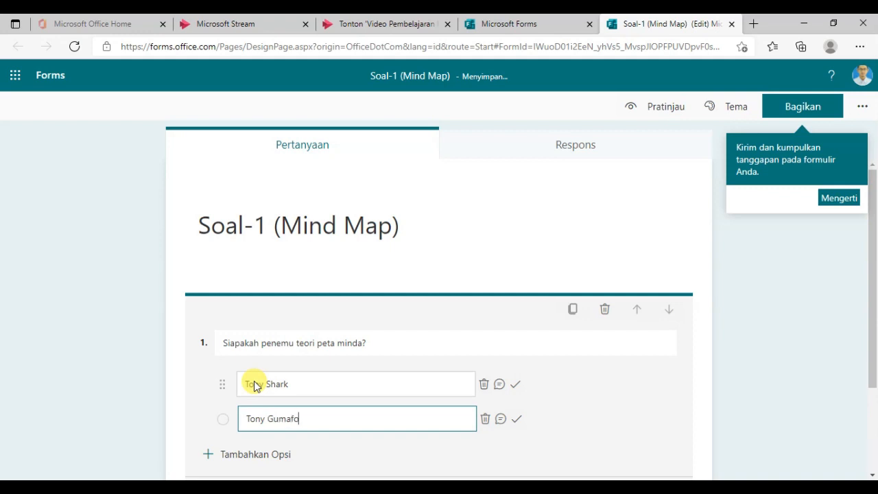
key("Return")
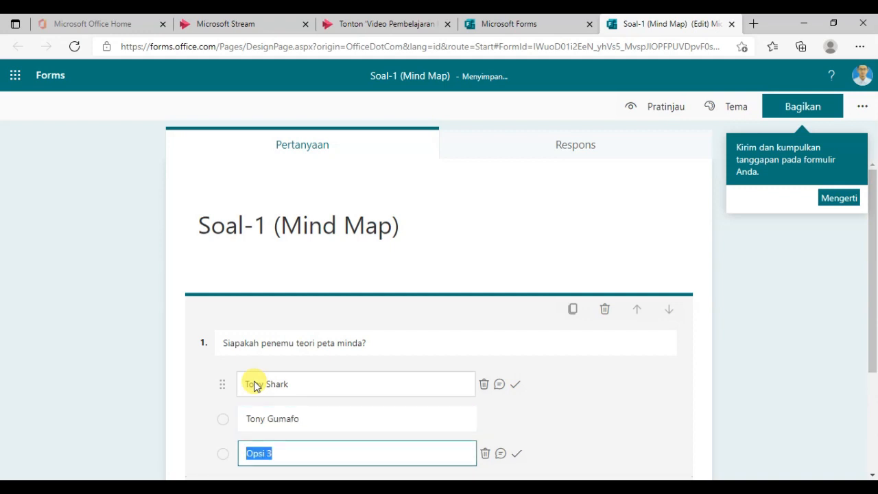
type("Tony Buzan")
key("Return")
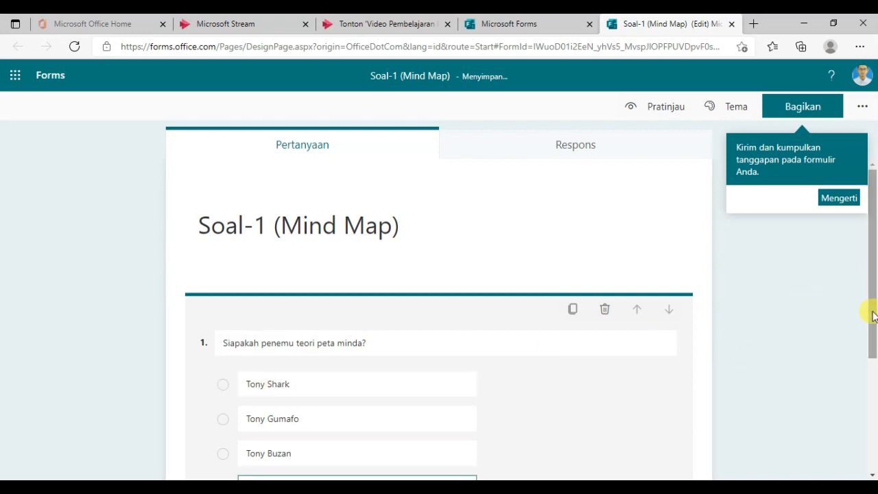
Step: Fill in Andry Shevcenko as the fourth answer option and Ronaldinho as the fifth
left_click(867, 337)
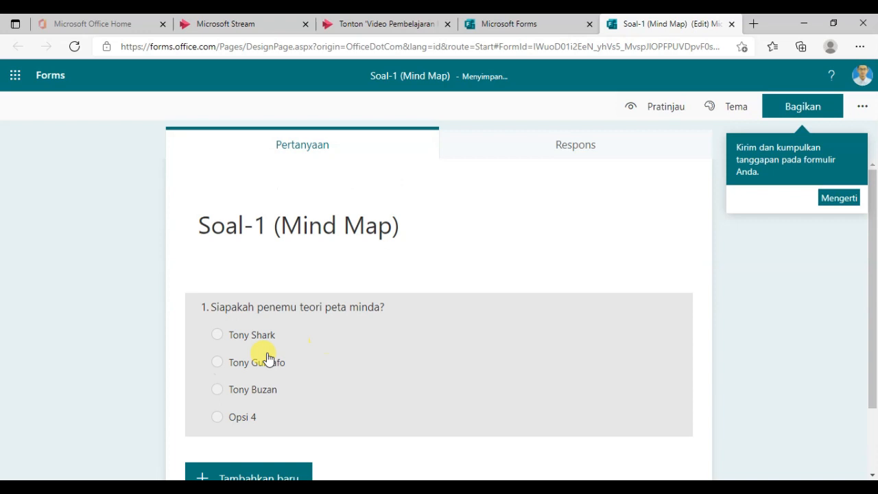
left_click(253, 417)
left_click(273, 367)
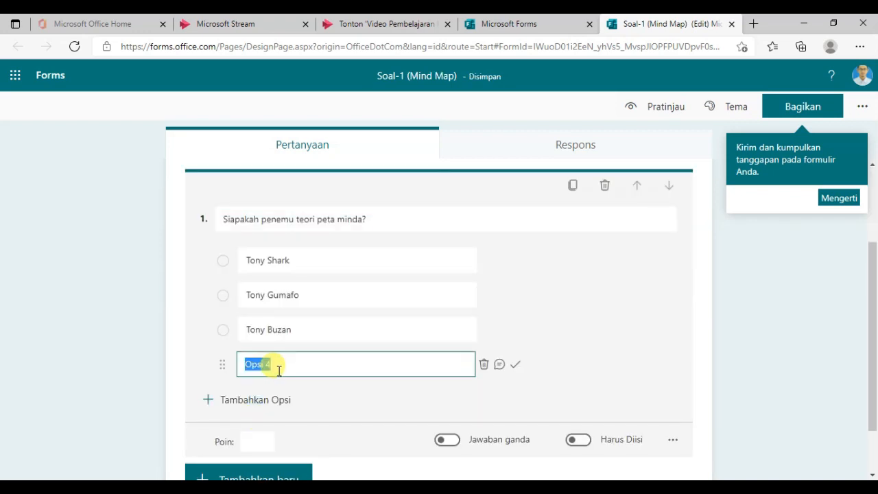
scroll(279, 373, "up", 2)
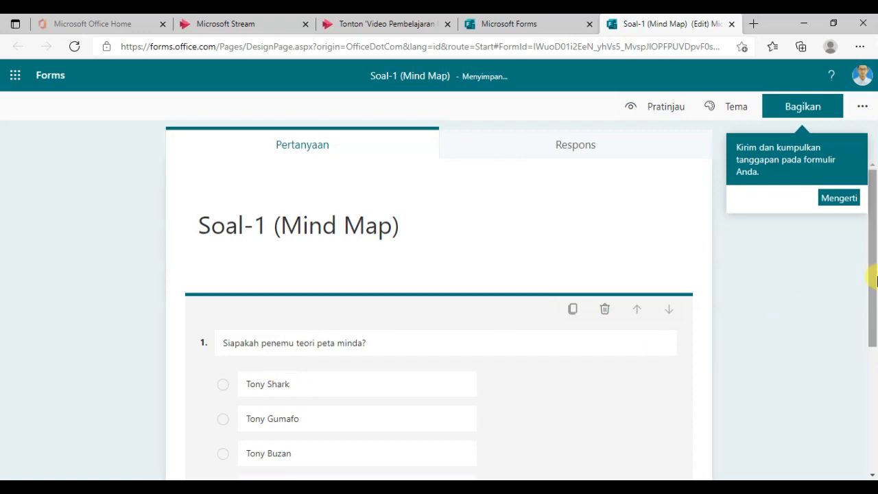
left_click_drag(873, 284, 873, 334)
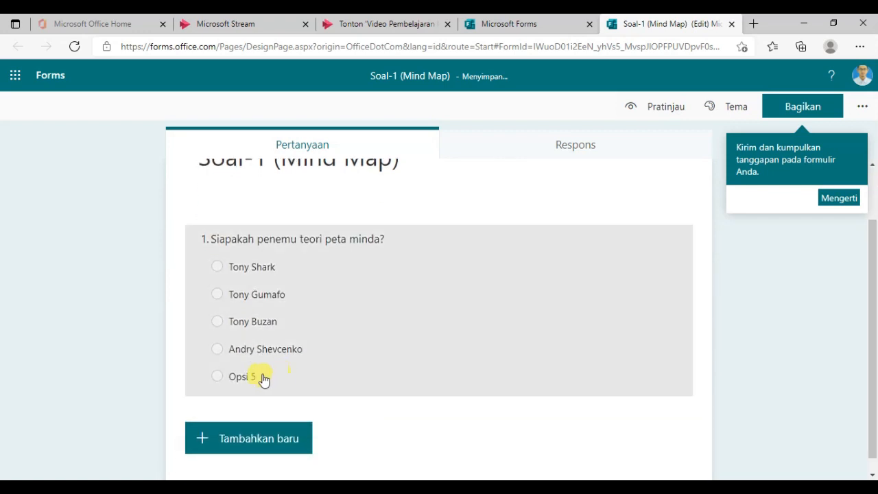
left_click(260, 382)
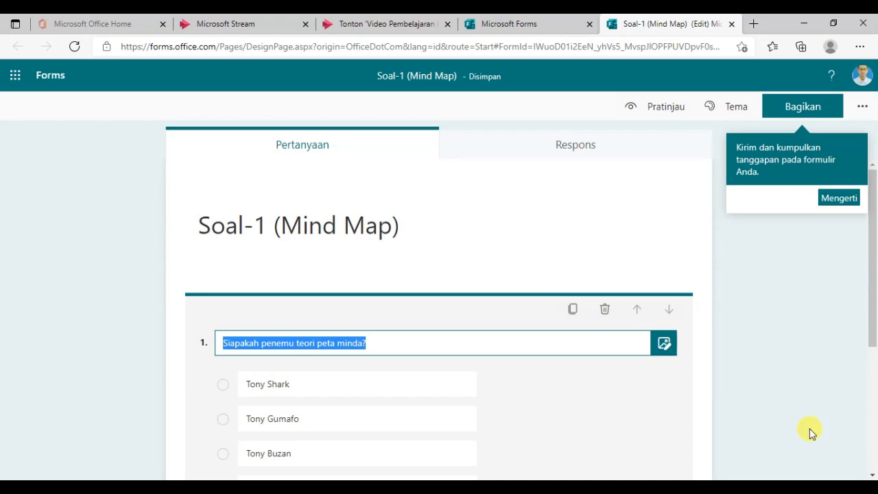
key("ctrl+minus")
key("ctrl+minus")
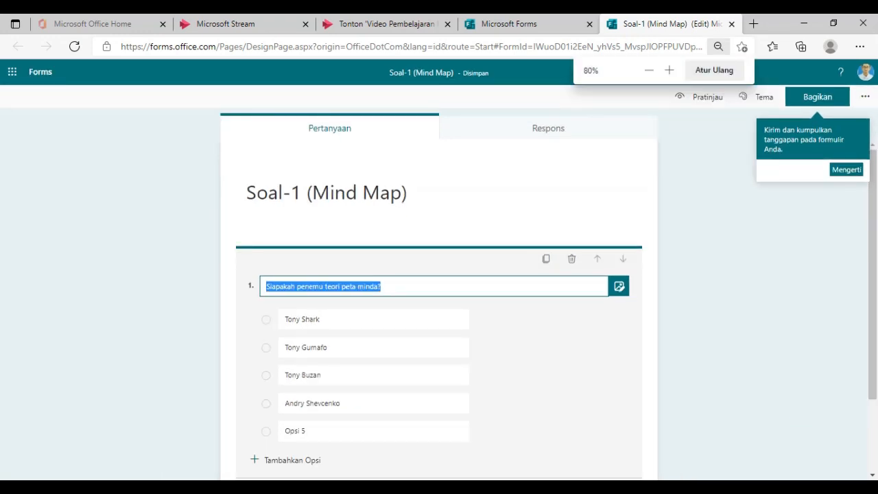
left_click(307, 434)
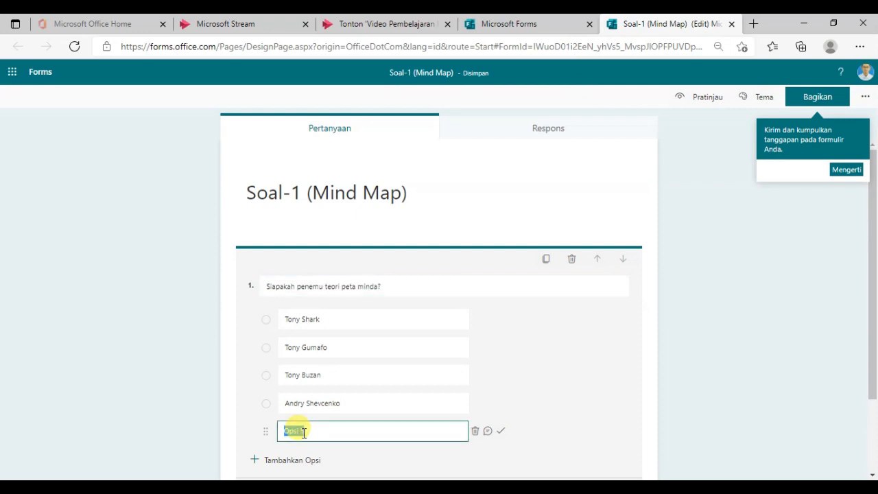
type("Ronaldinho")
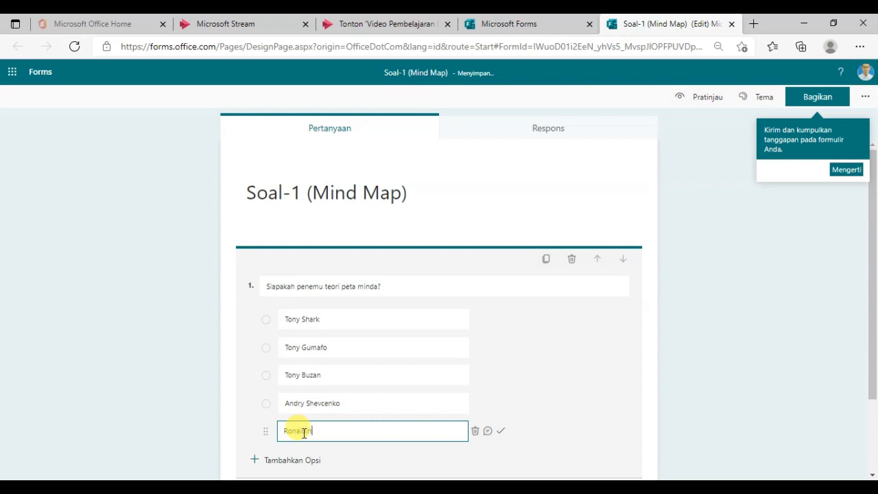
left_click(702, 383)
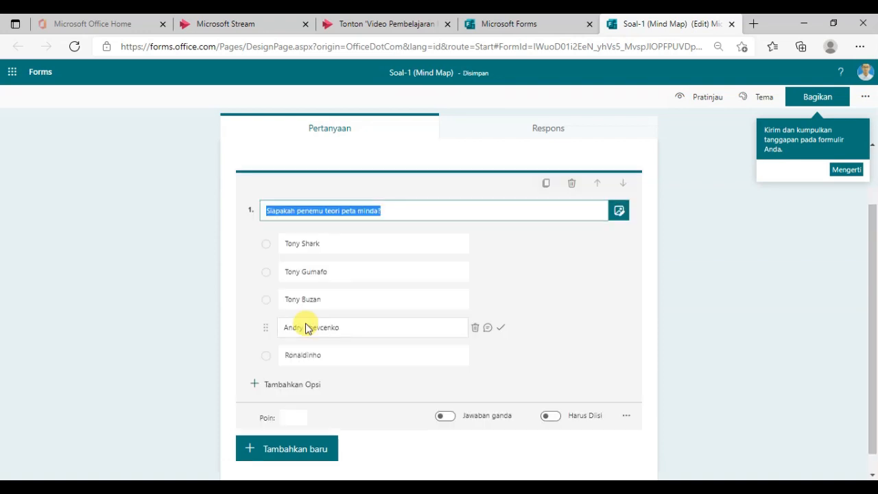
Step: Mark Tony Buzan as the correct answer and close the question for editing
left_click(304, 330)
mouse_move(419, 303)
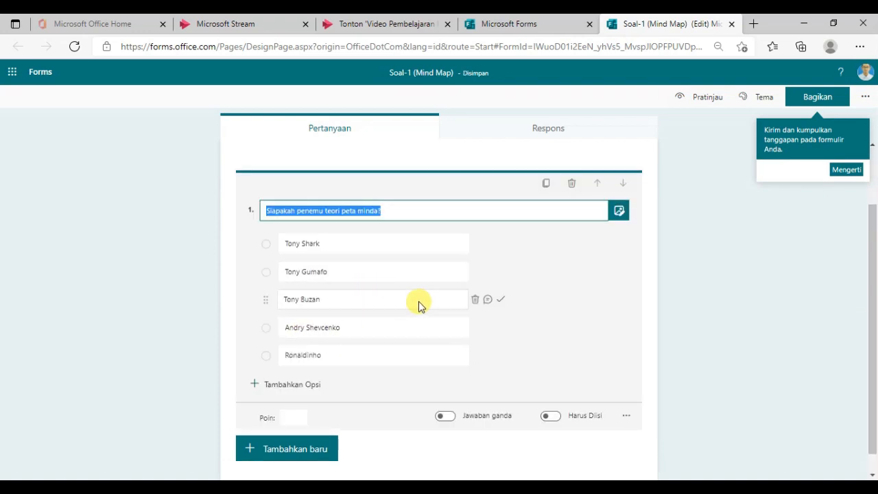
left_click(503, 303)
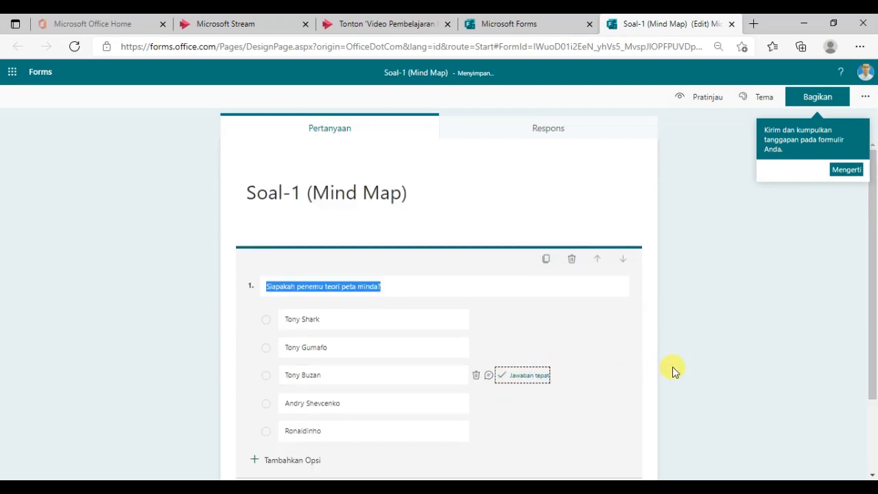
left_click(837, 317)
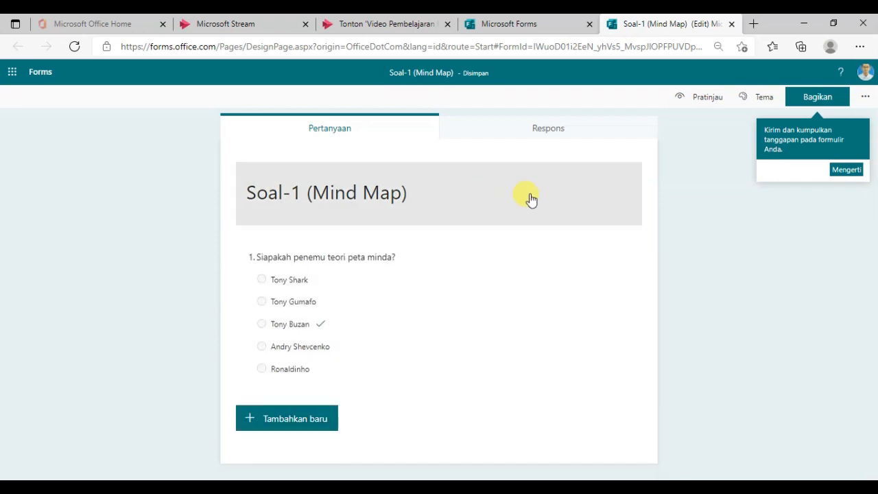
Step: Copy the quiz's response link and paste it as the form URL on the video's page in Microsoft Stream
left_click(823, 100)
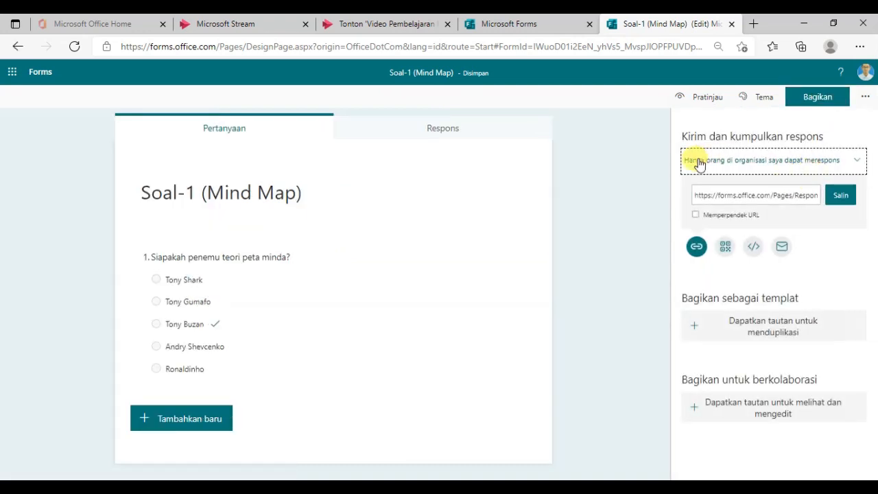
left_click(840, 198)
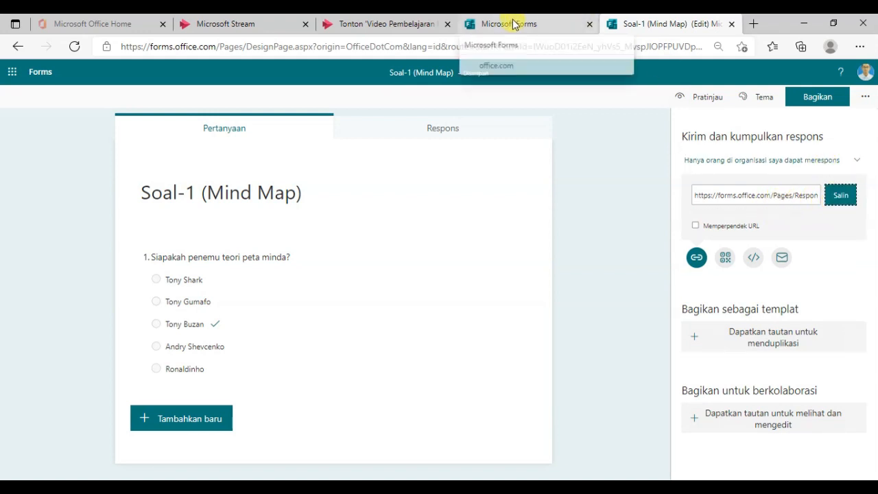
left_click(384, 26)
left_click(638, 255)
right_click(642, 255)
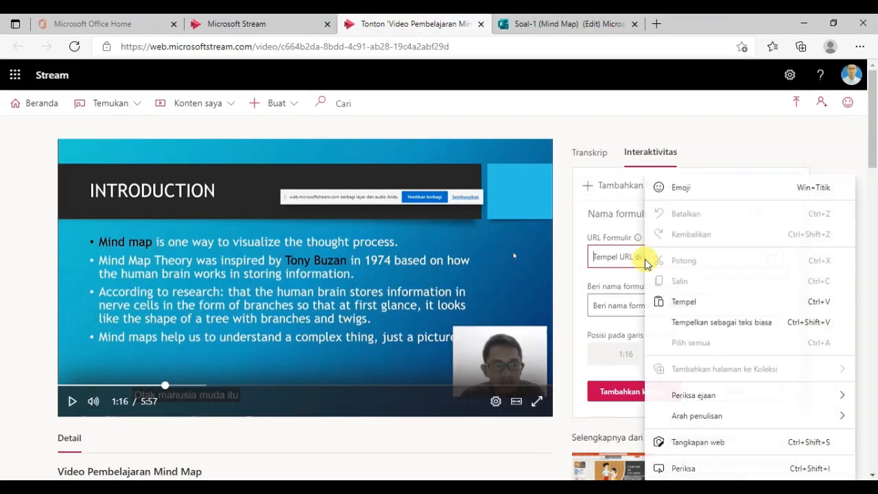
left_click(684, 302)
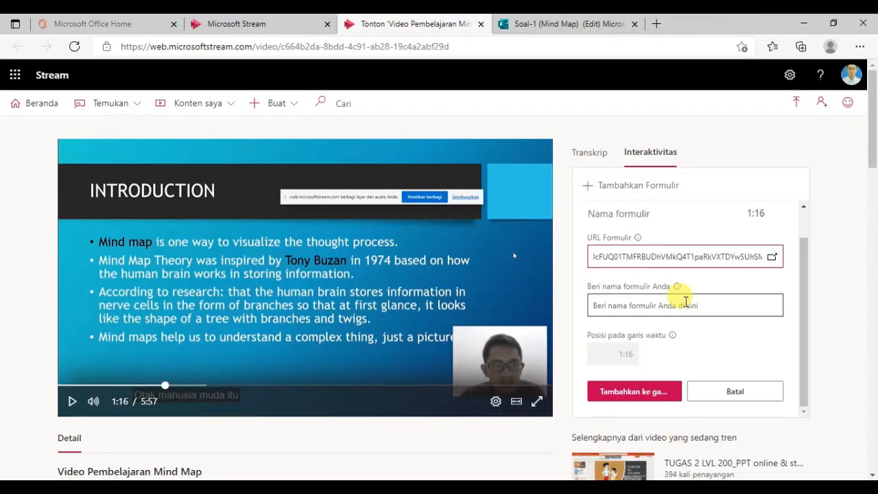
Step: Name the video's interactive form Soal-1 (Mind Map)
left_click(625, 306)
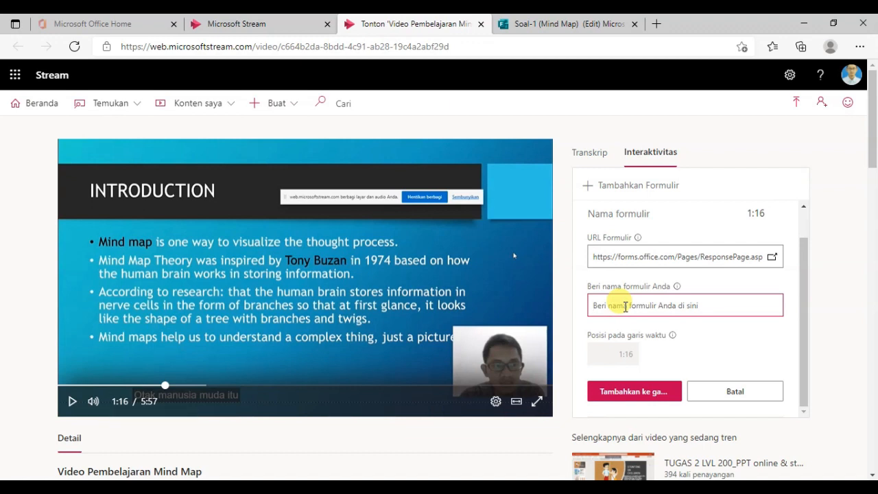
type("Soal-")
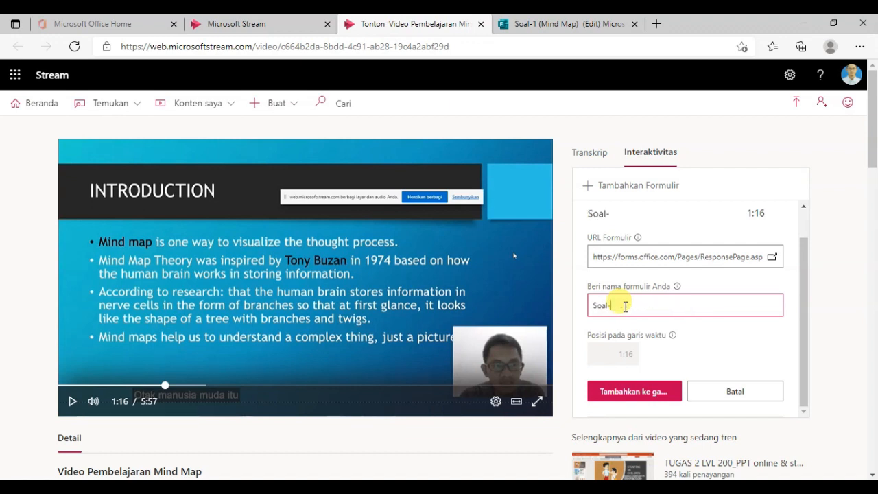
type("1 (Mind Map")
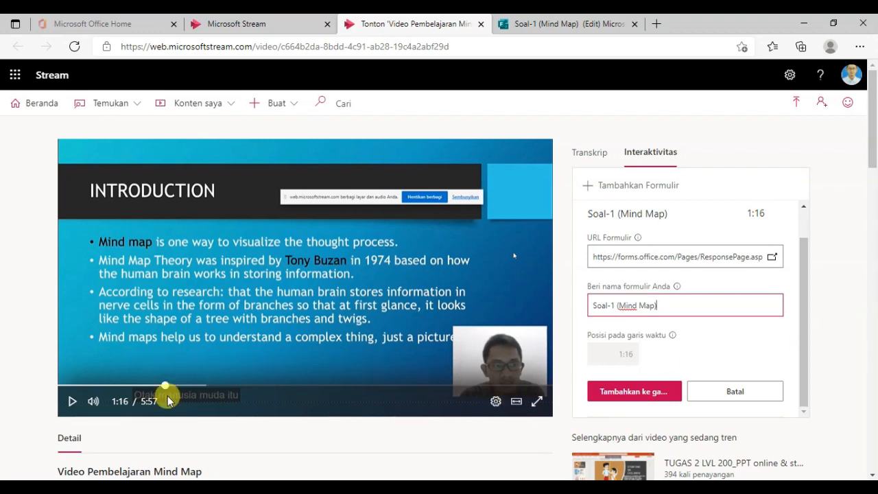
Step: Set the form's position to 1:57 on the Benefits of Mind Map slide and add it to the video timeline
left_click(212, 386)
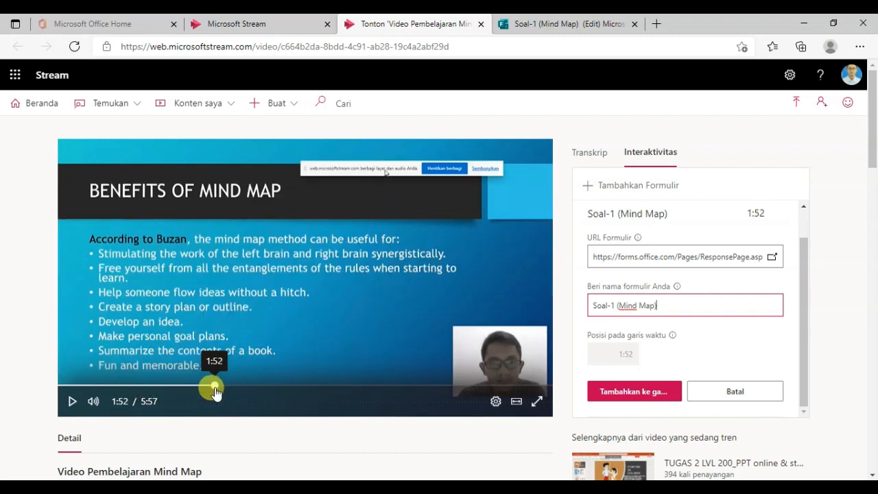
left_click(172, 386)
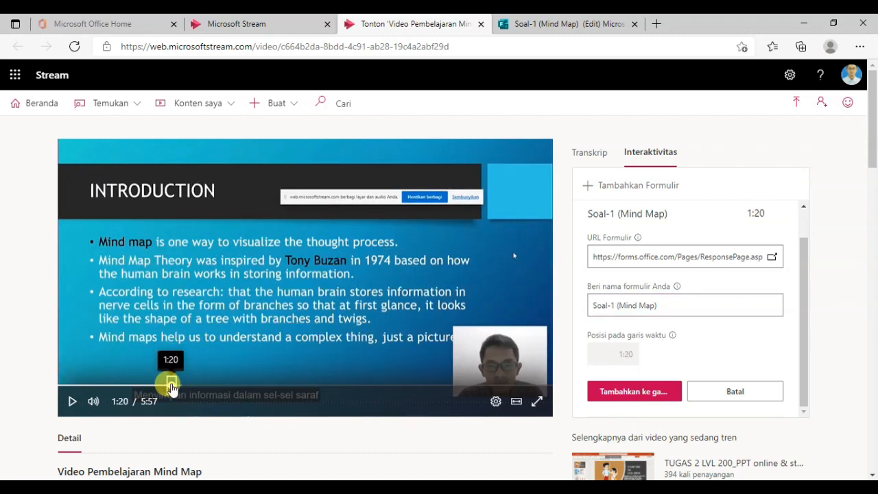
left_click_drag(172, 388, 221, 388)
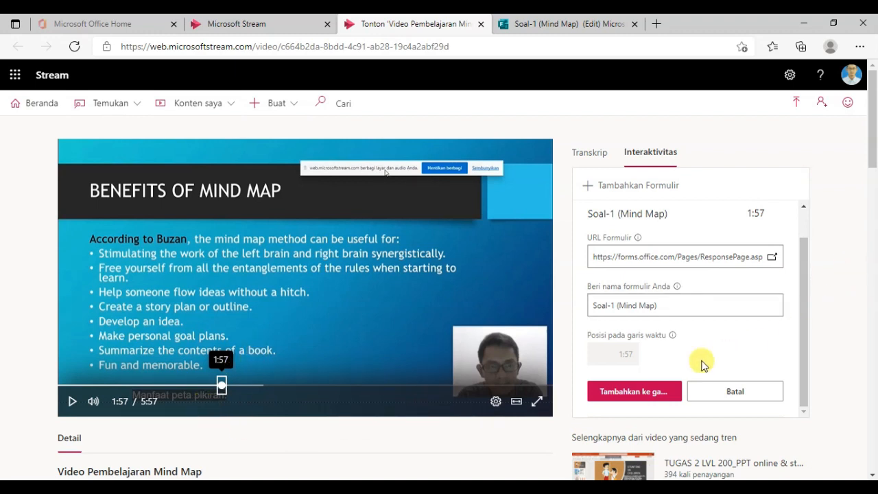
left_click(645, 397)
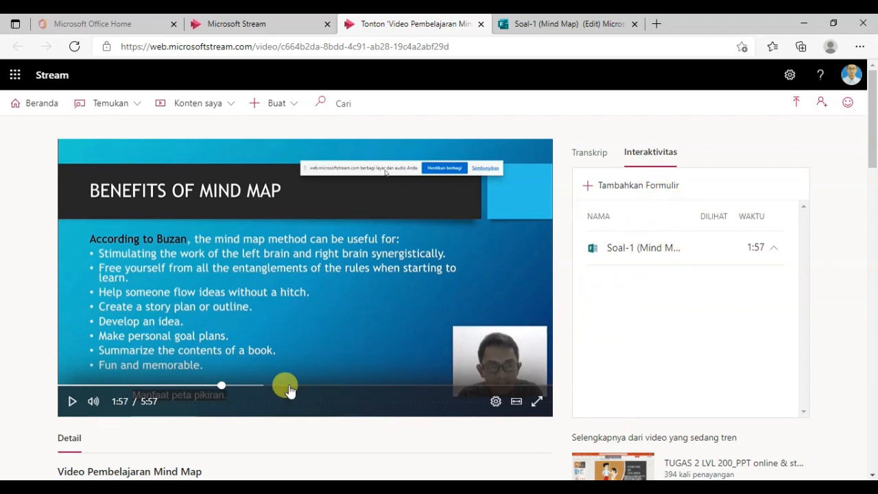
Step: Move the video to 4:03 on the Mind Map Visualization slide and start adding another form at that position
left_click(393, 385)
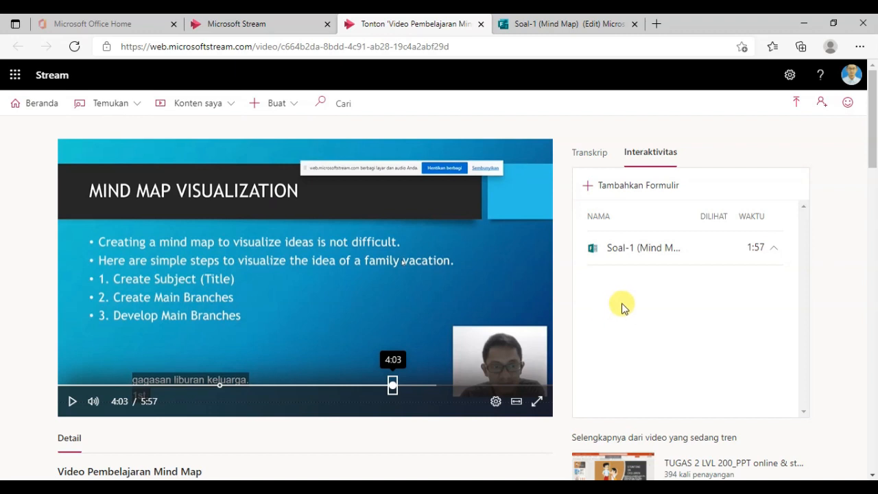
left_click(598, 189)
mouse_move(680, 286)
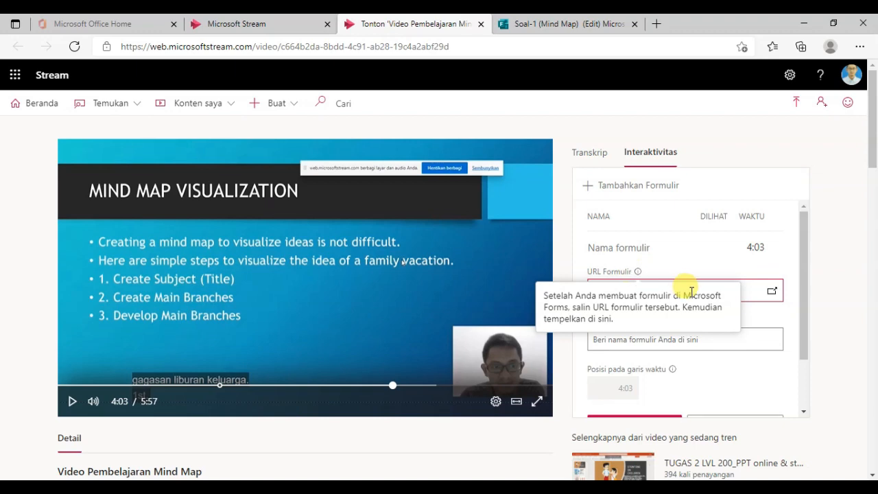
Step: Open Microsoft Forms from the form URL entry and create a new quiz titled Soal-2 (Mind Map)
left_click(771, 291)
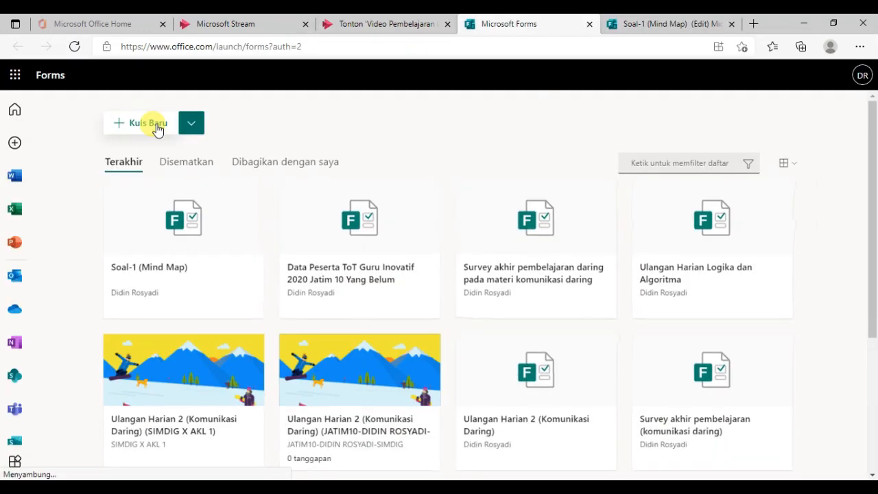
left_click(142, 128)
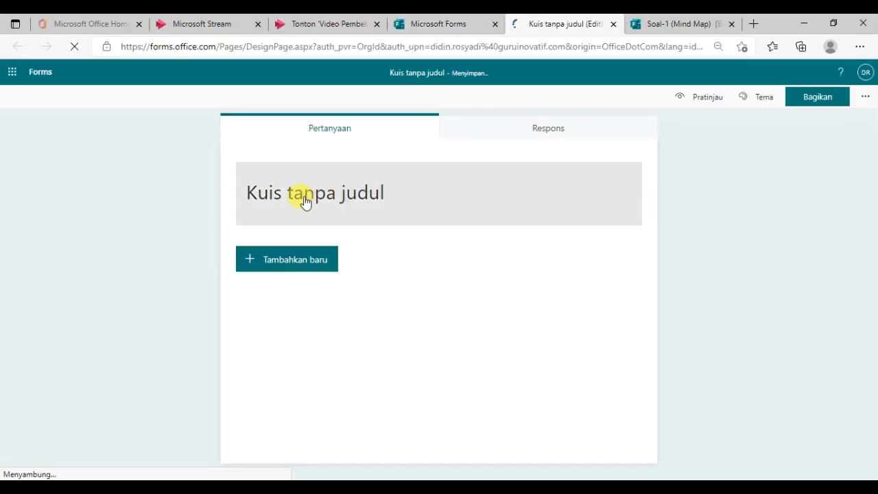
left_click(305, 199)
type("So")
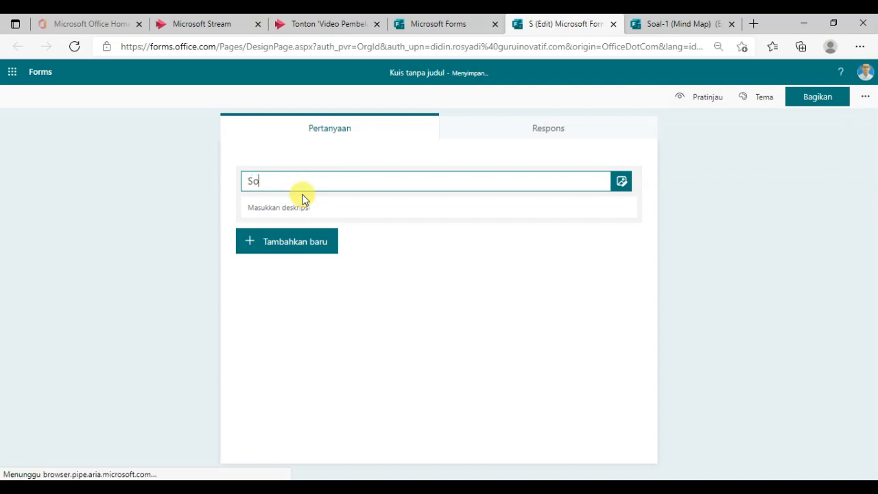
type("al-2 M")
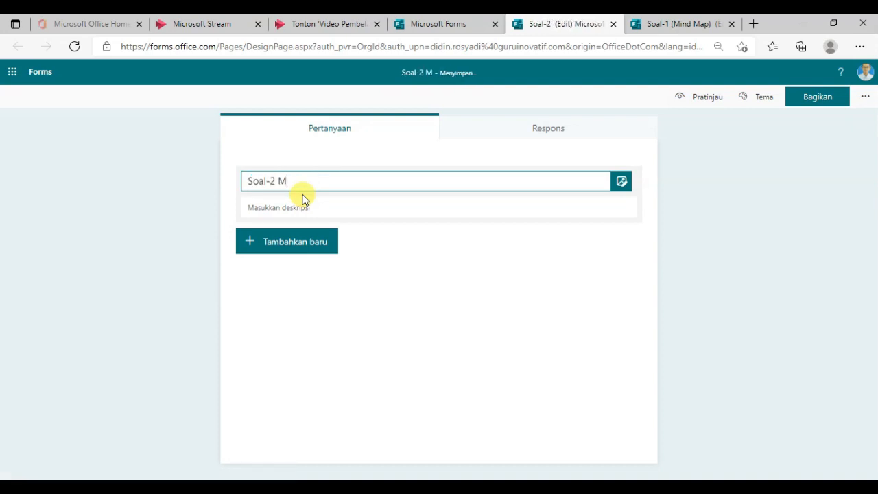
type("ind Map")
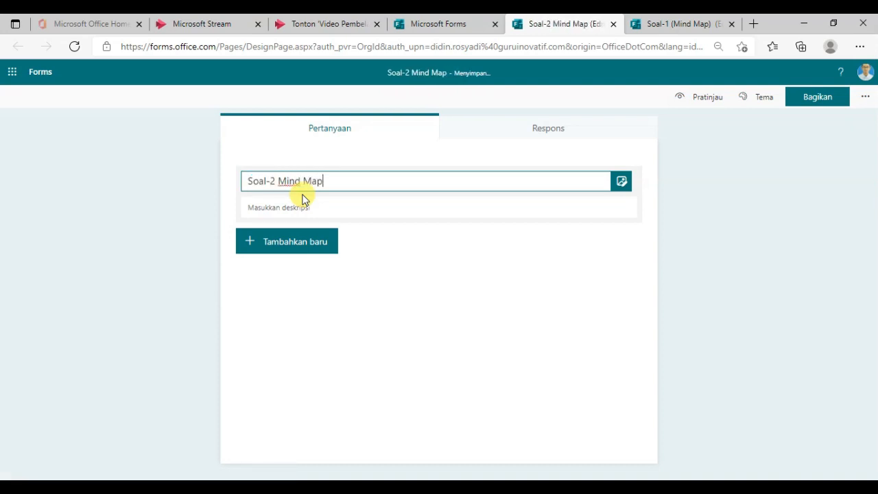
type("(")
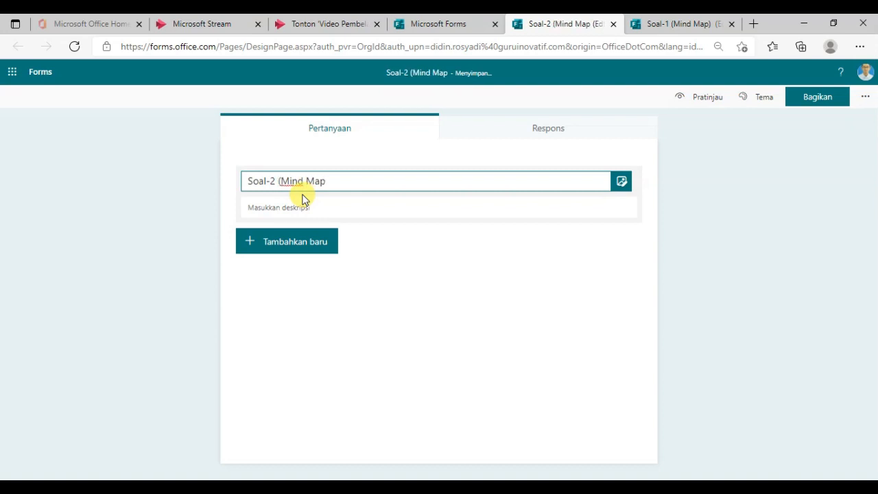
type(")")
Step: Add a choice question reading "Langkah-langkah visualisasi Peta Minda antara lain..." to the quiz
left_click(284, 247)
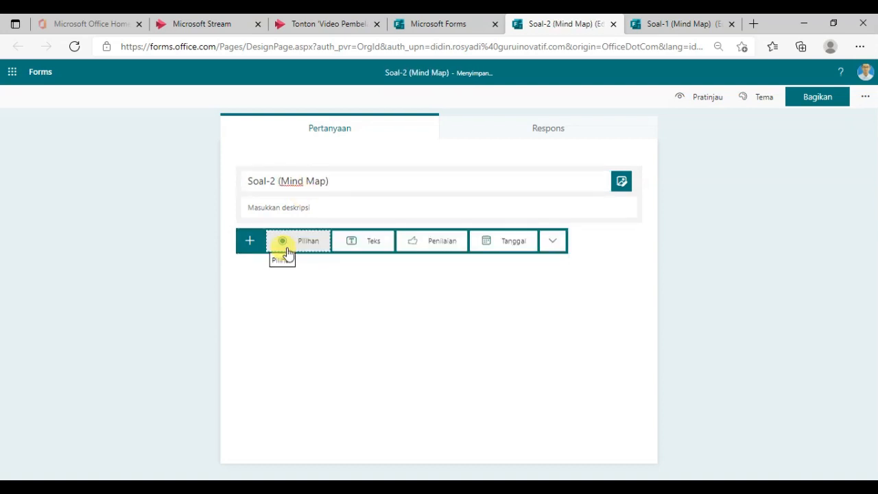
left_click(289, 249)
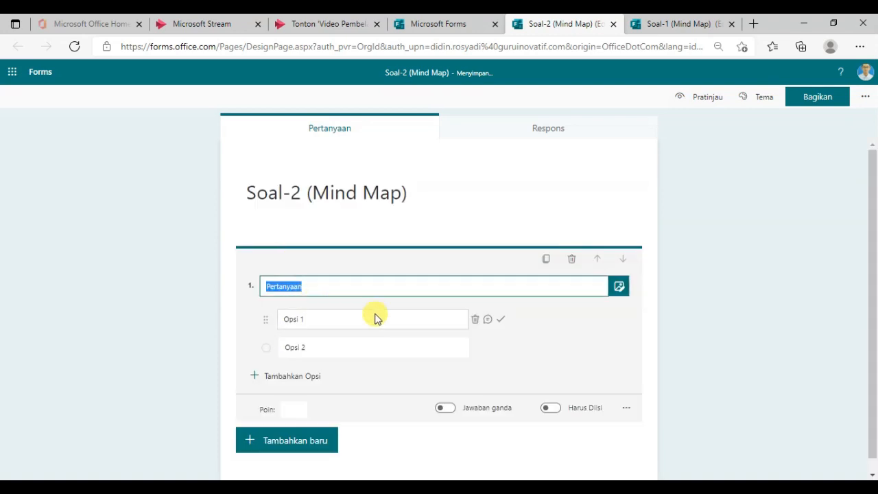
type("Langkah-langka")
key("ctrl+shift+Left")
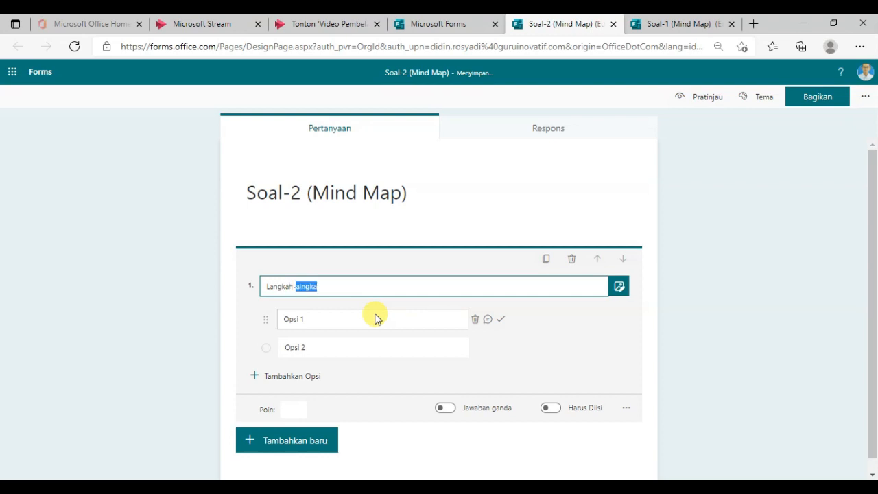
type("langkah visualisasi")
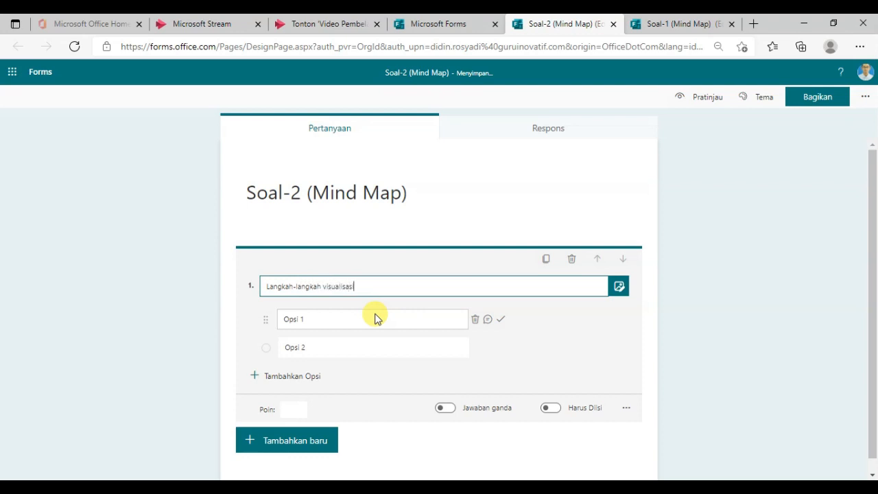
type(" Peta Minda antara lain...")
Step: Set the question's first option to "Buat Ide Utama, Buat Cabang Utama, buat Cabang Turunan"
left_click(371, 317)
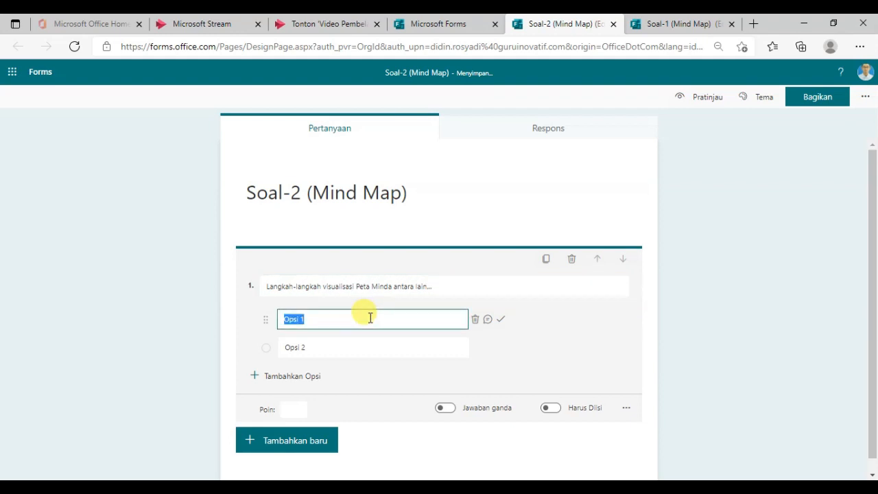
type("Bua")
type("t Ide Utama, Buat C")
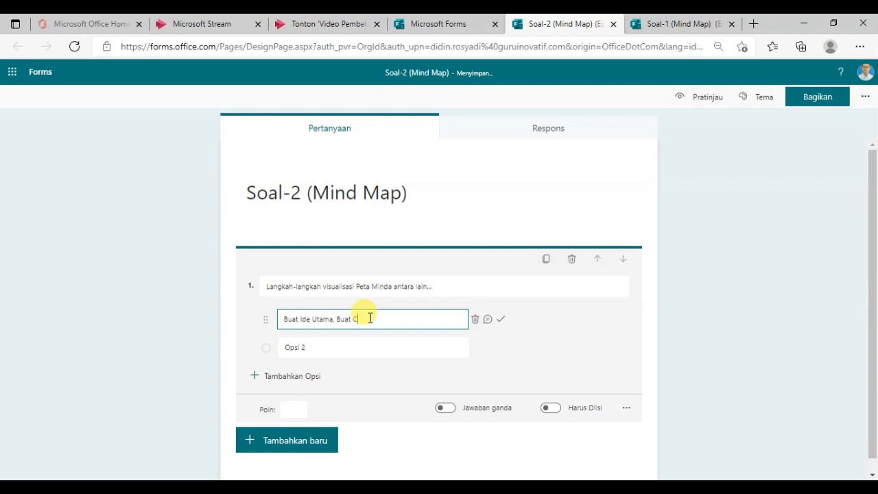
type("abang Utama, buat Cabang Turu")
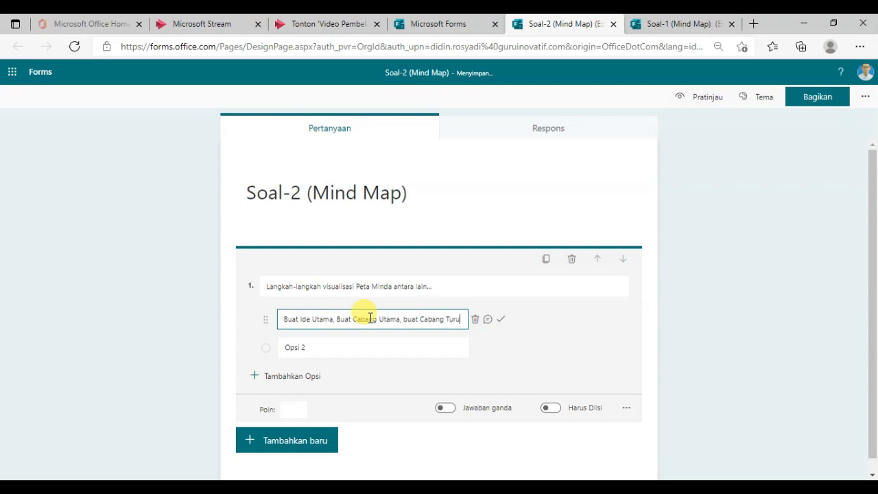
type("nan")
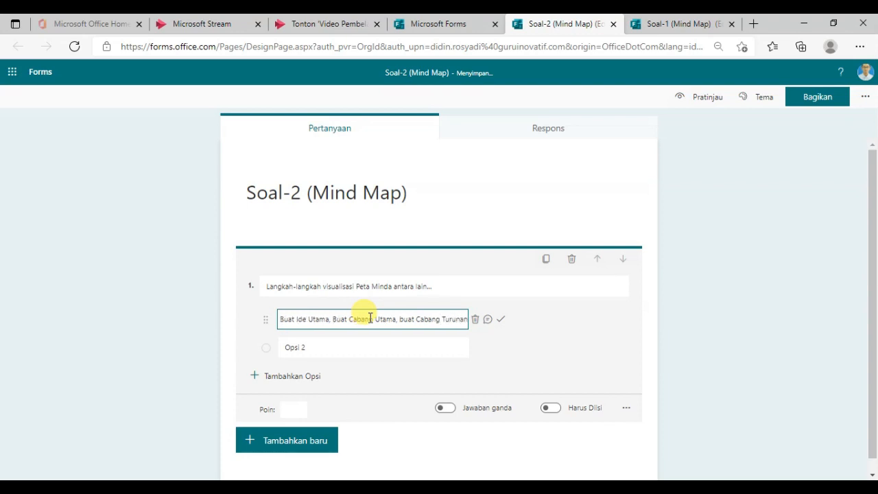
Step: Reuse the first option's text to make option 2 "Buat Ide Utama, Buat Cabang Turunan, Buat Cabang Utama", and capitalize the last "Buat" in option 1
triple_click(370, 319)
key("ctrl+c")
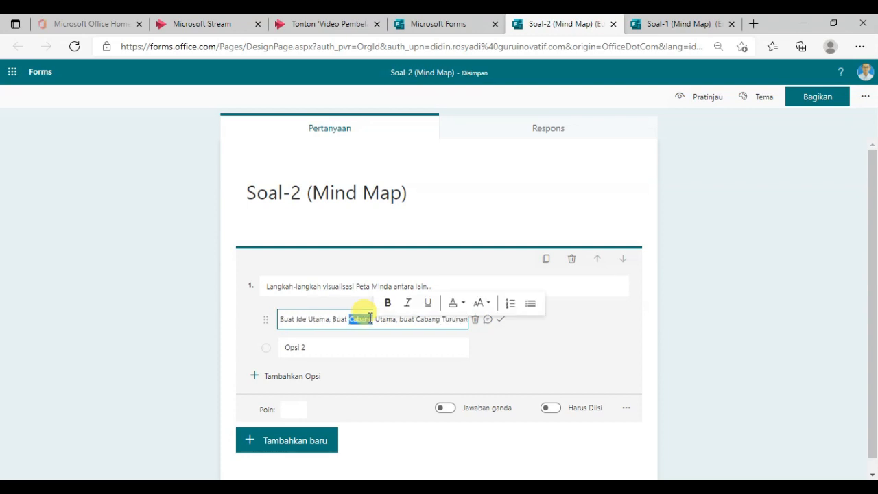
key("Tab")
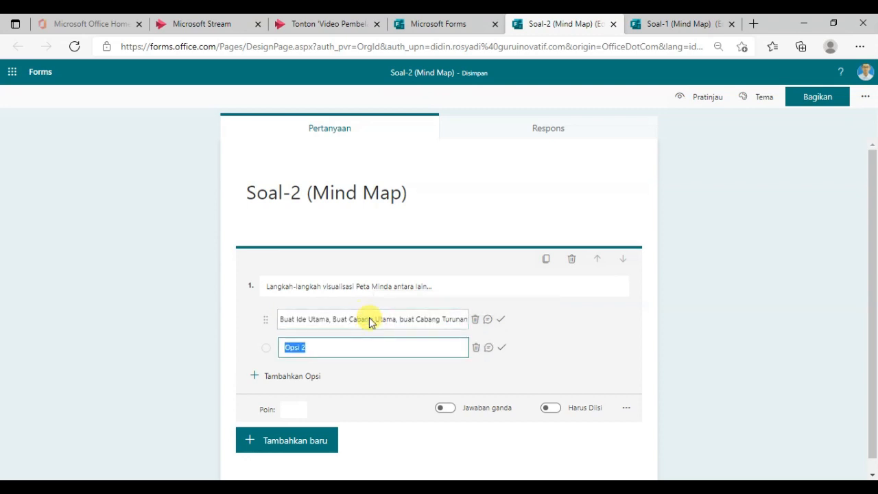
key("ctrl+v")
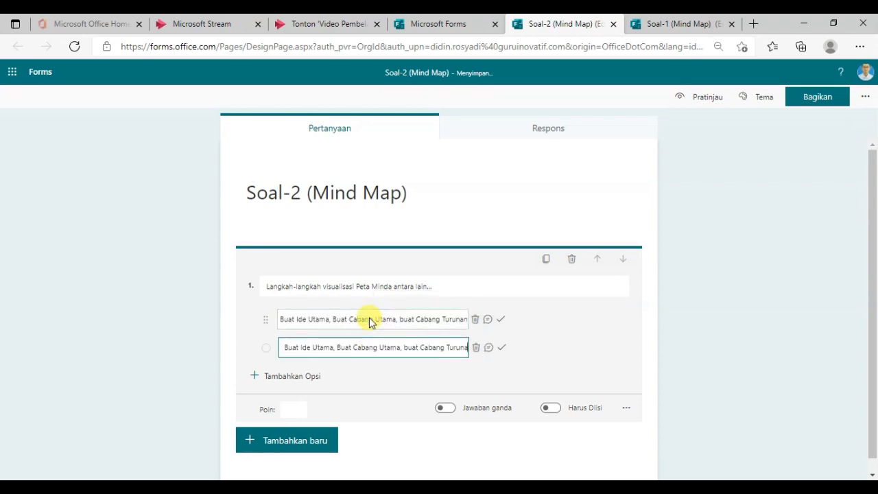
key("ctrl+shift+Left")
key("ctrl+shift+Left")
key("ctrl+shift+Left")
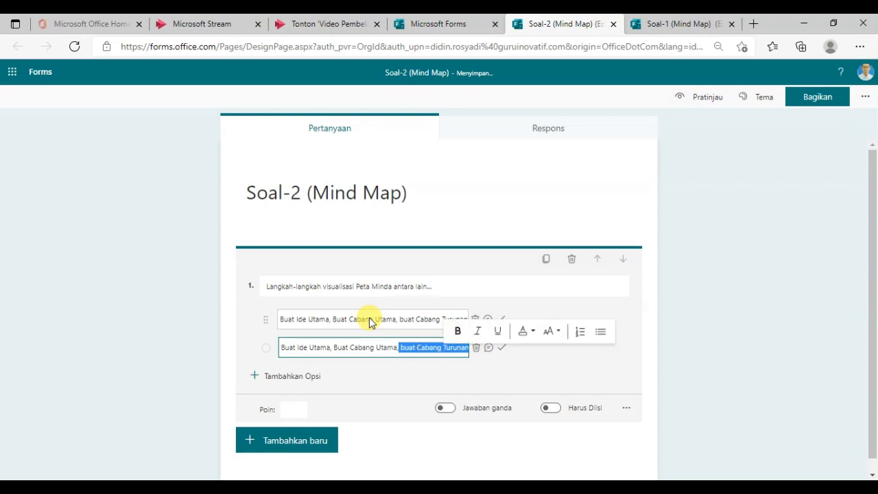
key("BackSpace")
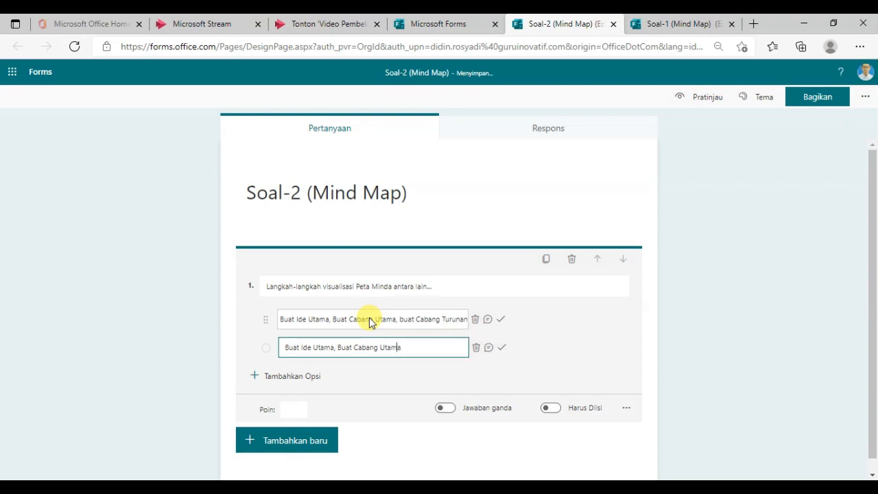
type(", buat Cabang Turunan")
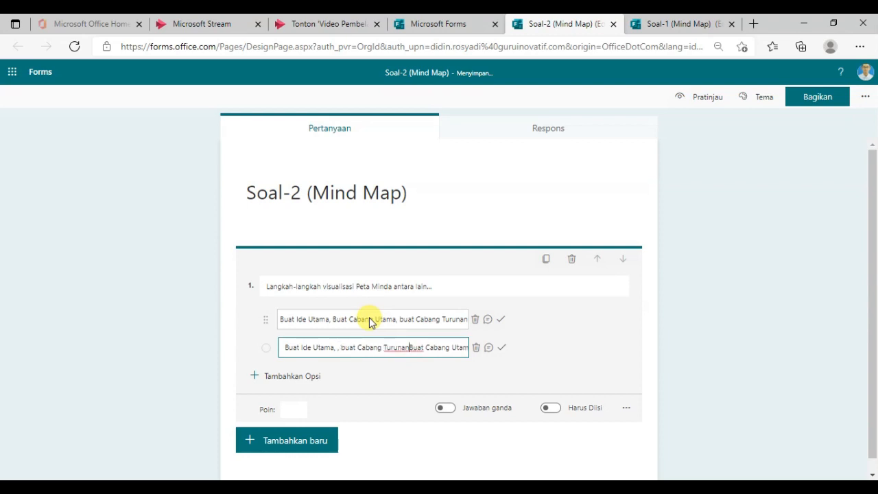
type(",")
key("BackSpace")
key("BackSpace")
key("BackSpace")
type("B")
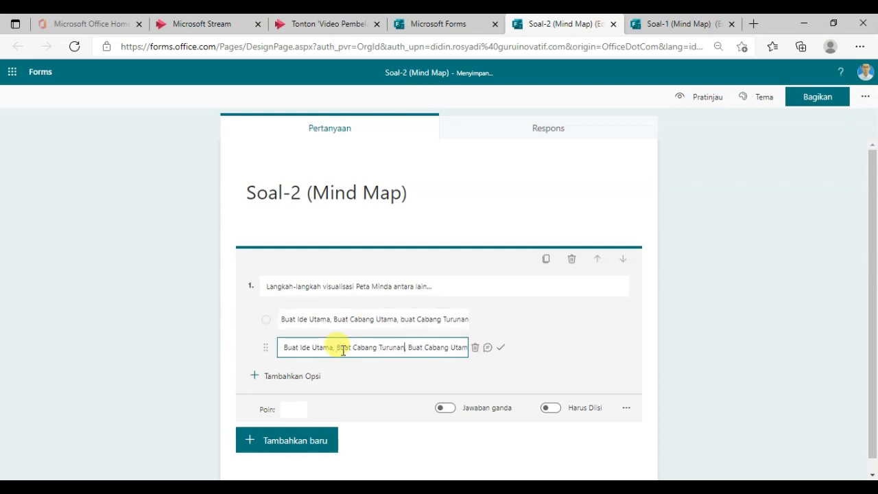
left_click(402, 320)
left_click(378, 349)
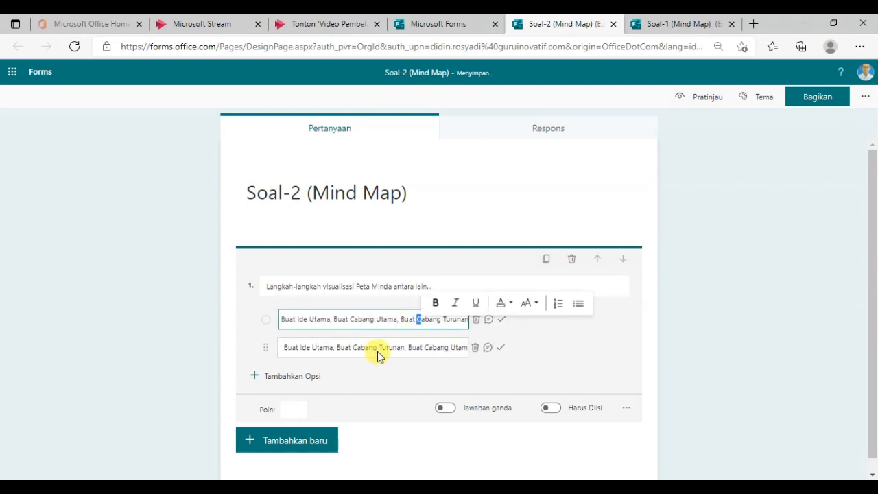
Step: Copy the second option into a new third option and rearrange it to "Buat Cabang Utama, Buat Ide Utama, Buat Cabang Turunan"
key("ctrl+a")
key("ctrl+c")
key("Return")
key("ctrl+v")
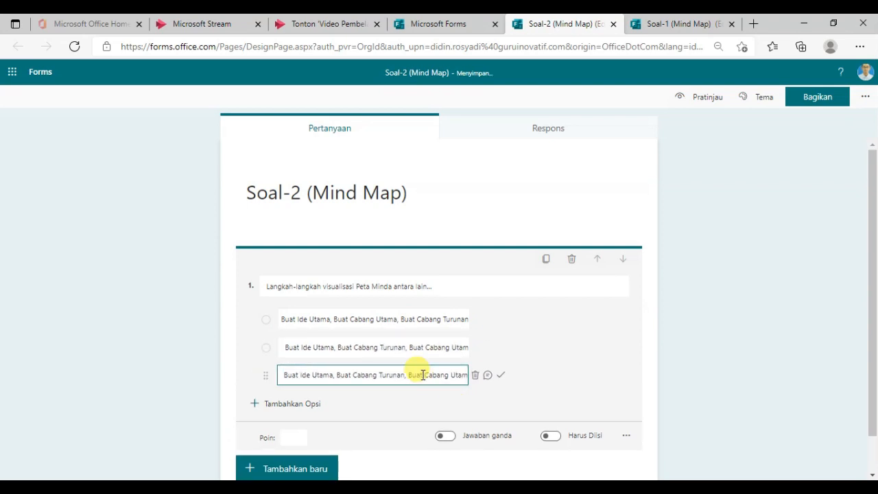
left_click_drag(469, 375, 407, 374)
key("BackSpace")
key("Home")
type("Buat Cabang Utama,")
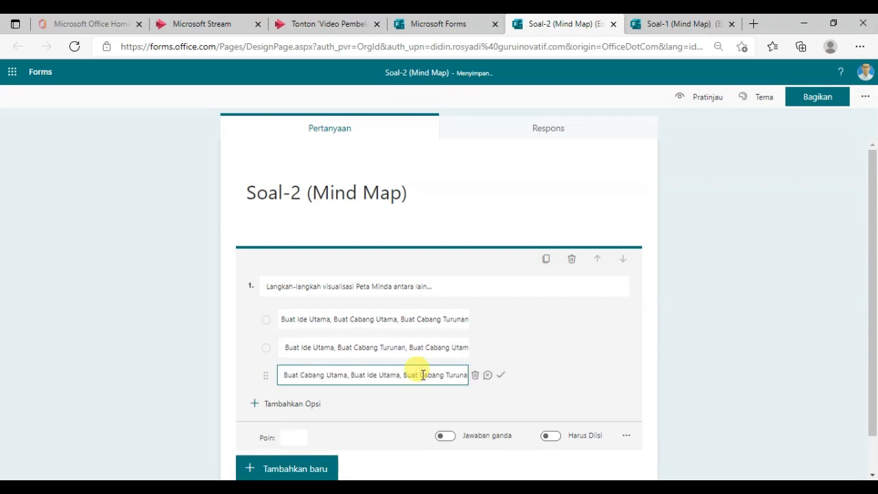
Step: Add the options "Buat Cabang Utama, Buat Cabang Turunan" and "Buat Ide Utama, Buat Cabang Utama", and mark the first option as the correct answer
key("Return")
type("Buat Cabang Utama, Buat Cabang Turunan")
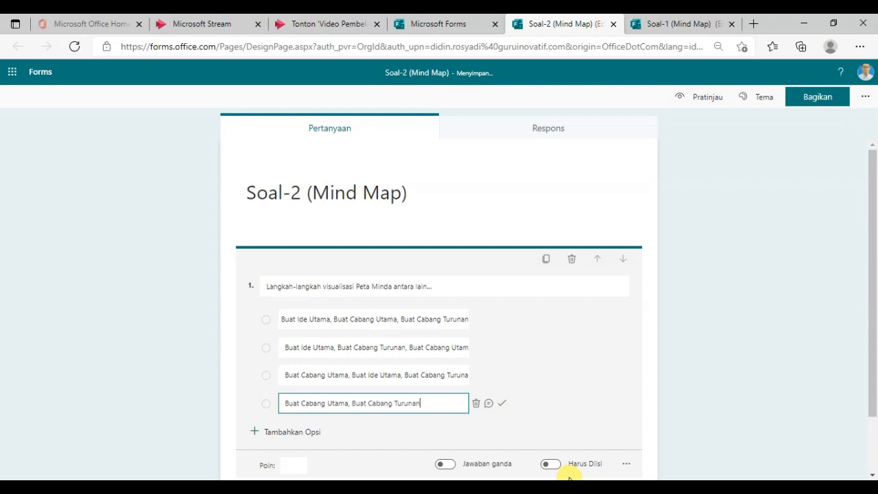
key("Return")
type("Buat Cabang Utama")
key("Home")
type("Buat Ide Utama,")
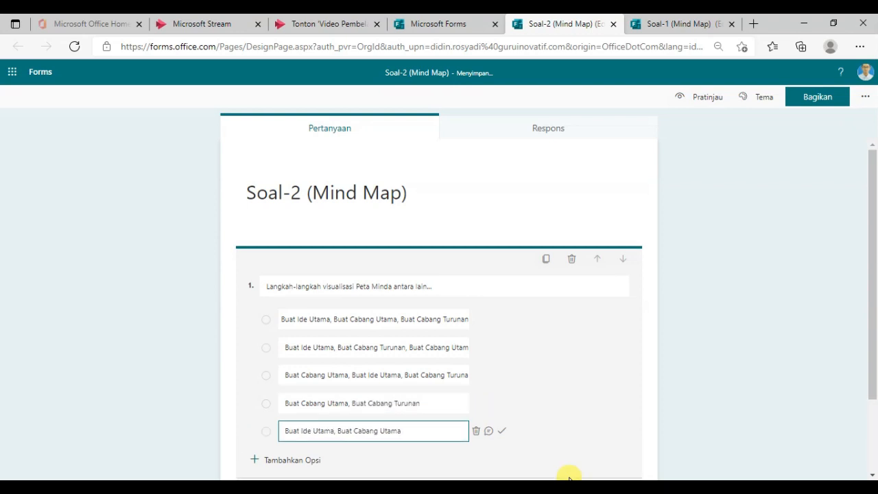
mouse_move(496, 331)
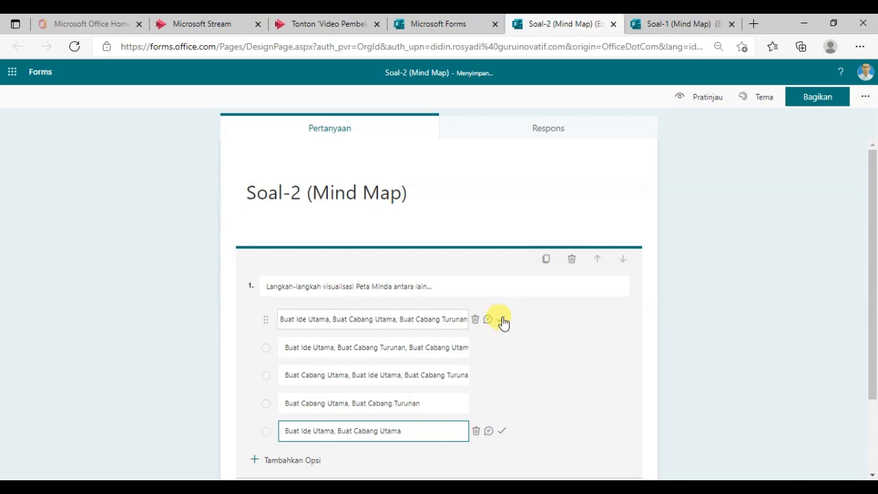
left_click(503, 320)
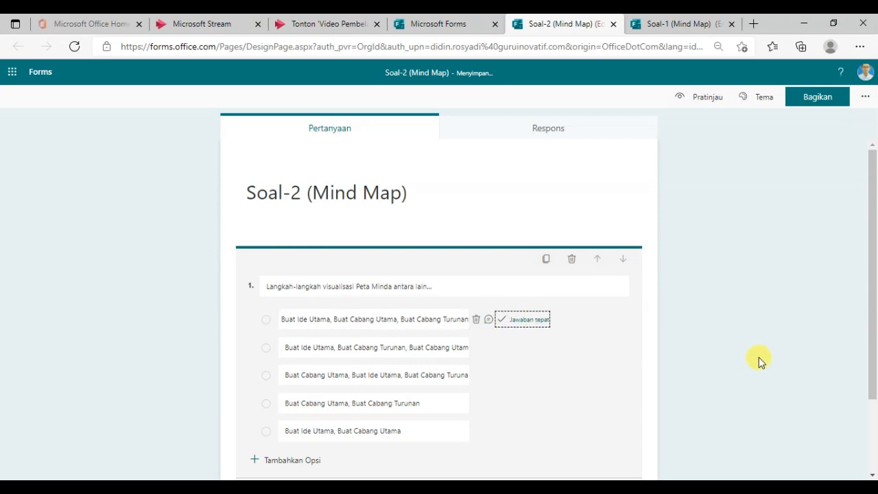
Step: Copy the Soal-2 quiz's response link and paste it as the new form's URL on the video's page in Microsoft Stream
left_click(815, 96)
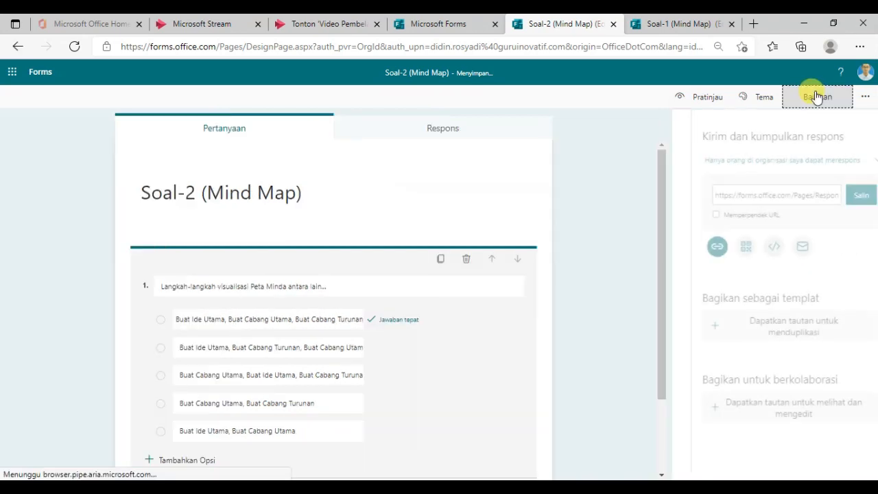
left_click(841, 196)
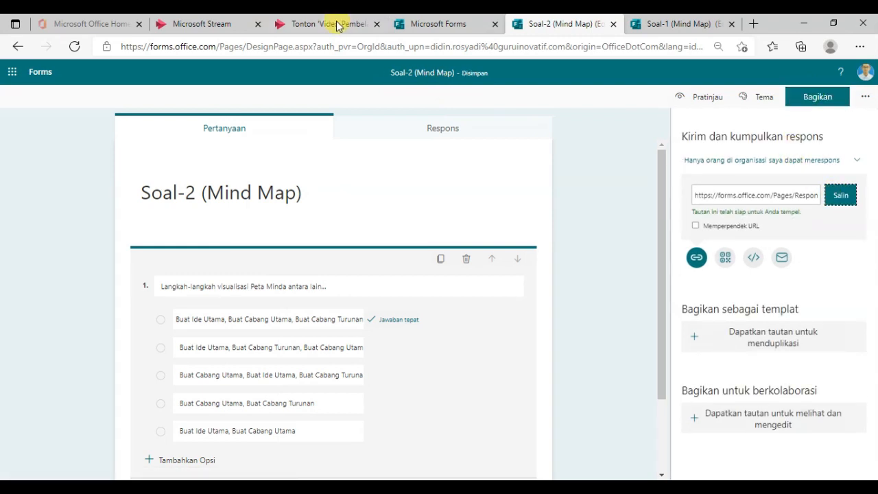
left_click(313, 21)
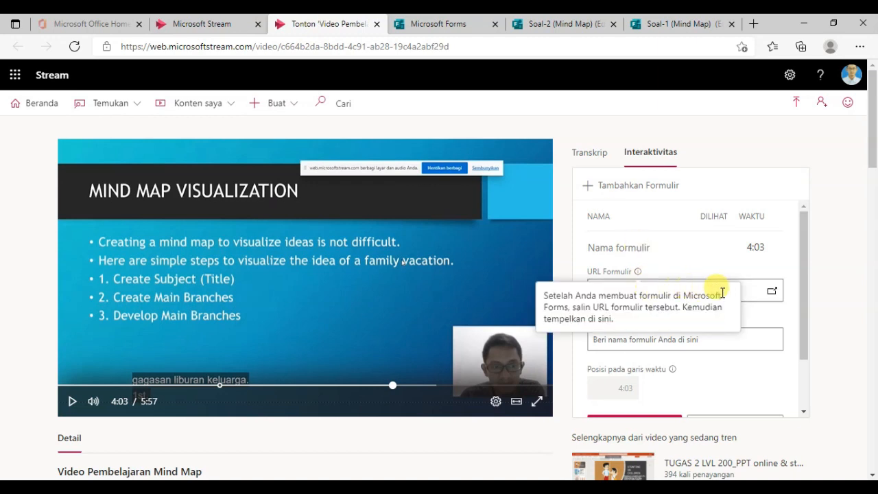
left_click(746, 291)
right_click(746, 290)
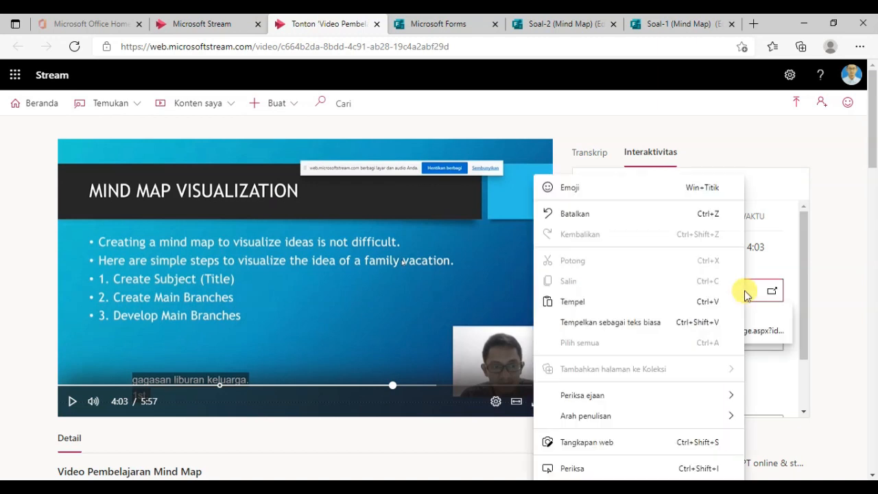
left_click(600, 302)
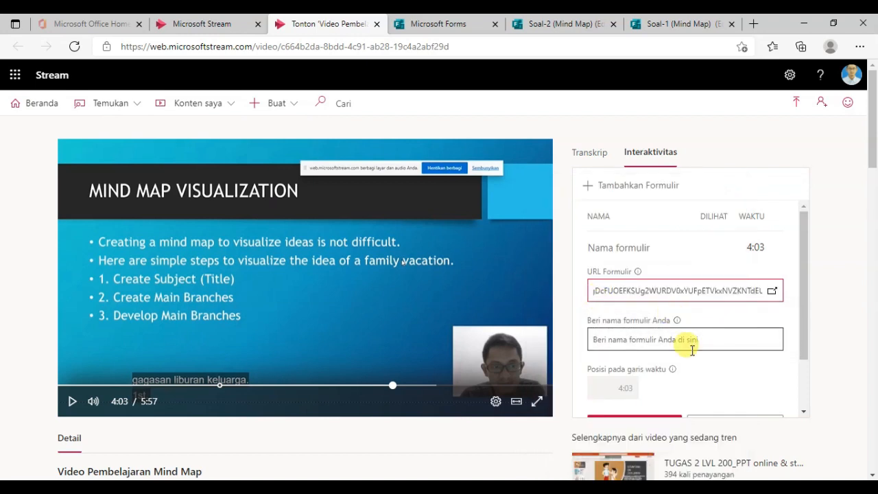
Step: Name the new form "Soal-2 (Mind Map)"
left_click(671, 342)
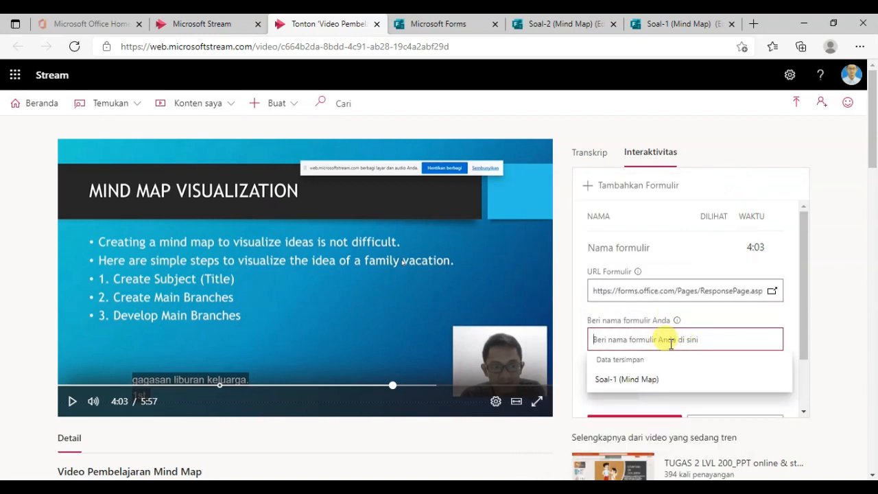
type("Soal")
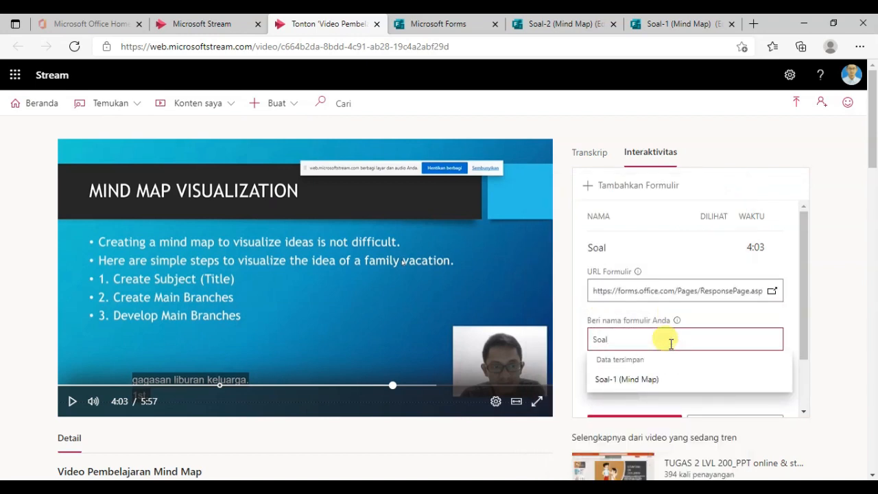
type("-2 (Min")
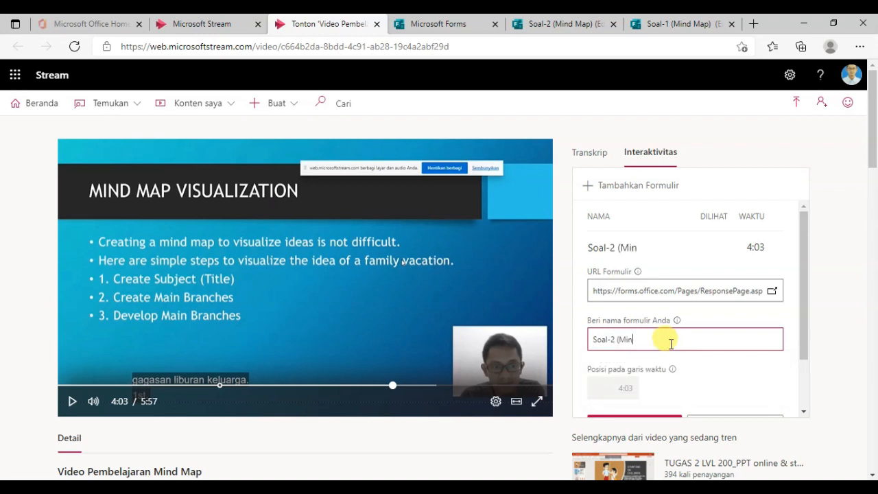
key("BackSpace")
type("nd Map")
Step: Set the form's timeline position to 4:19 and add the Soal-2 form to the video's timeline
scroll(804, 353, "down", 1)
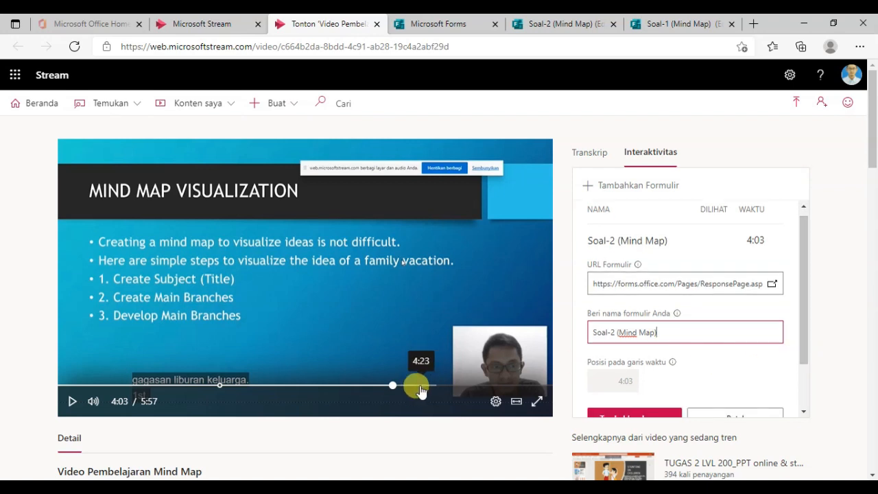
left_click(395, 387)
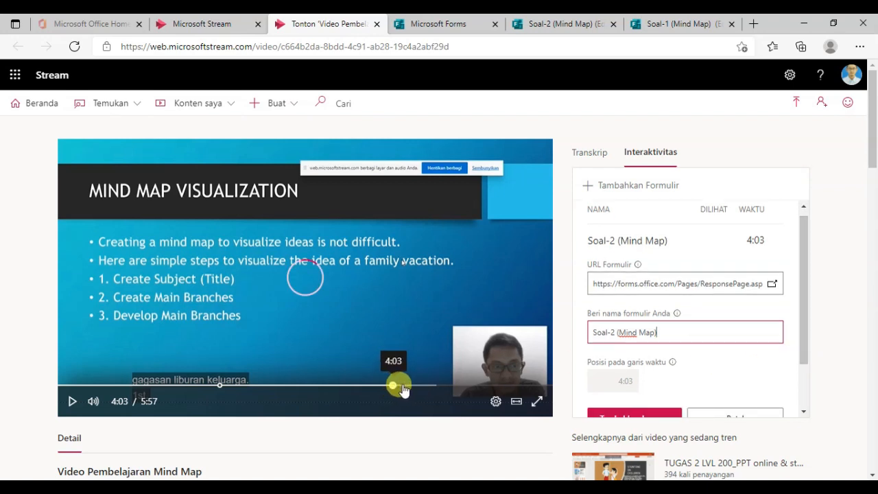
left_click_drag(403, 390, 417, 390)
left_click_drag(803, 335, 800, 378)
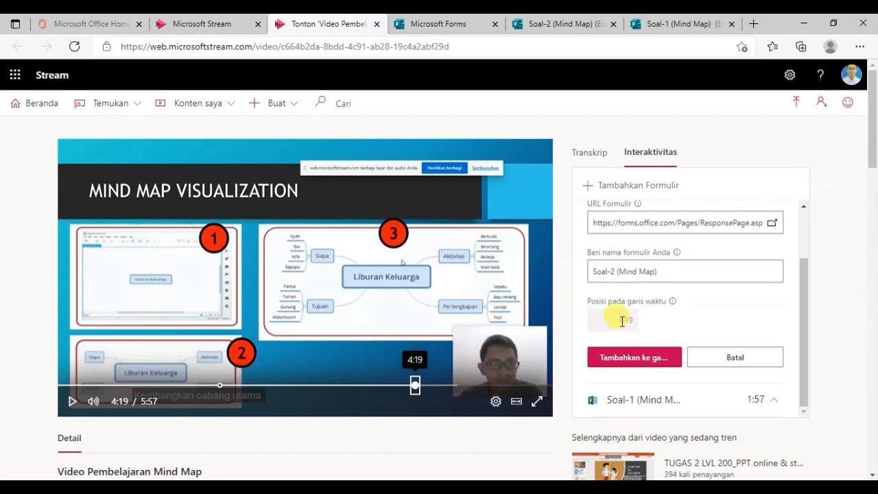
left_click(629, 362)
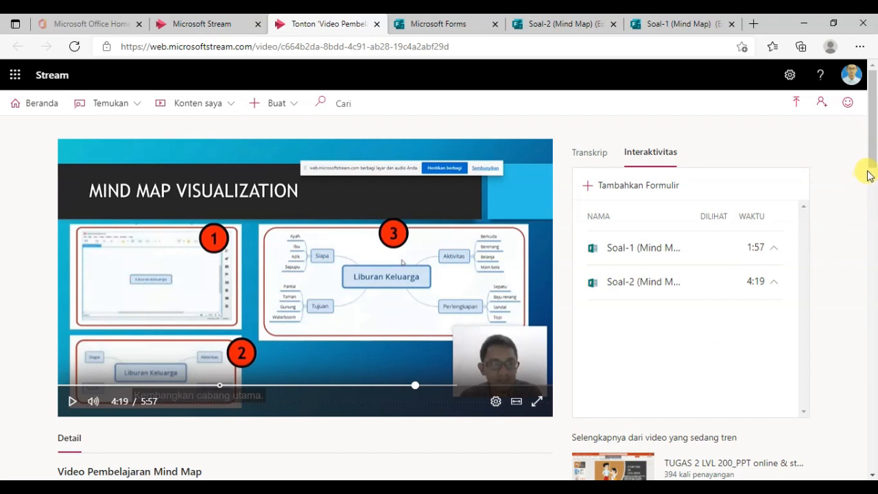
Step: Move the playback position to 1:49, just before the Soal-1 marker, and play the video to test the quiz
left_click_drag(874, 151, 874, 151)
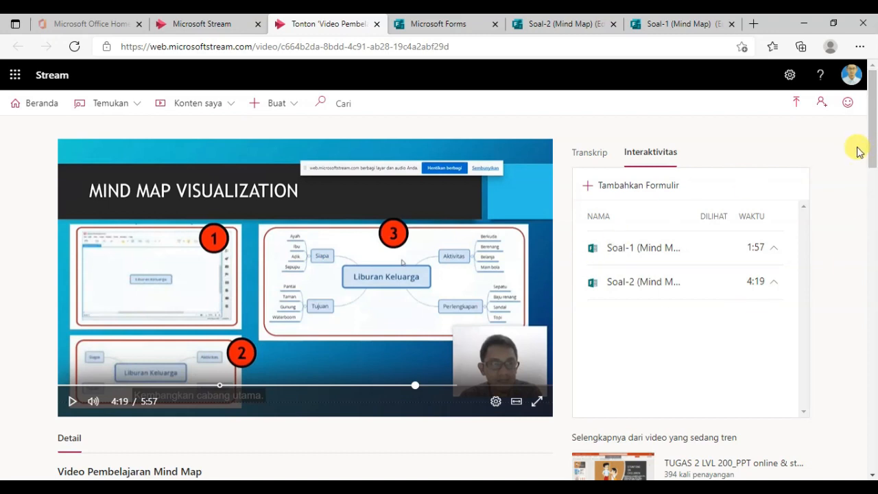
mouse_move(871, 137)
left_mouse_down()
mouse_move(871, 196)
mouse_move(874, 128)
left_mouse_up()
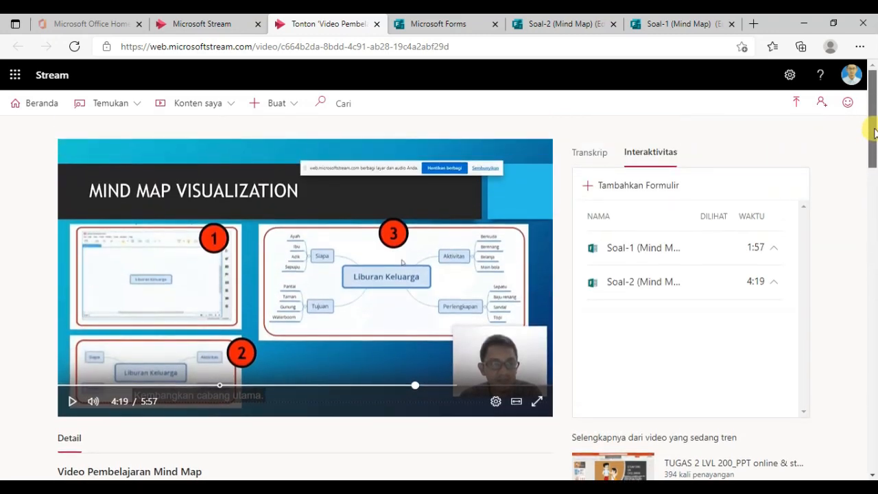
left_click(204, 386)
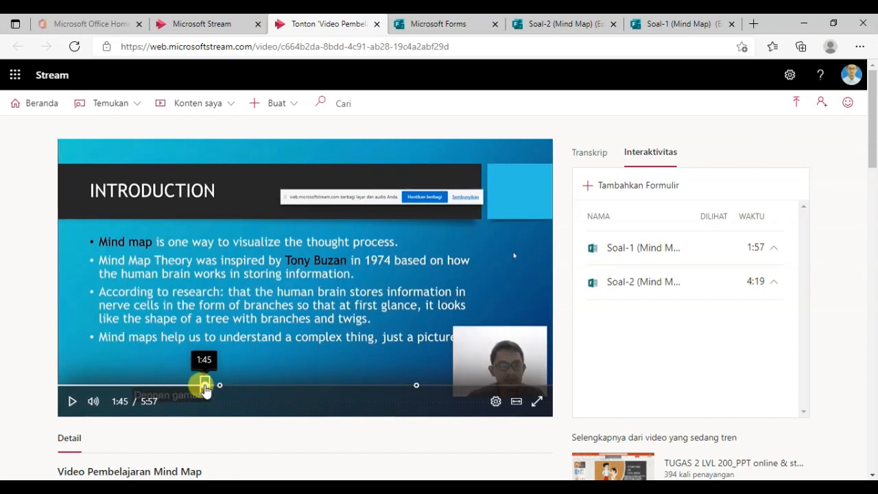
left_click_drag(205, 388, 212, 389)
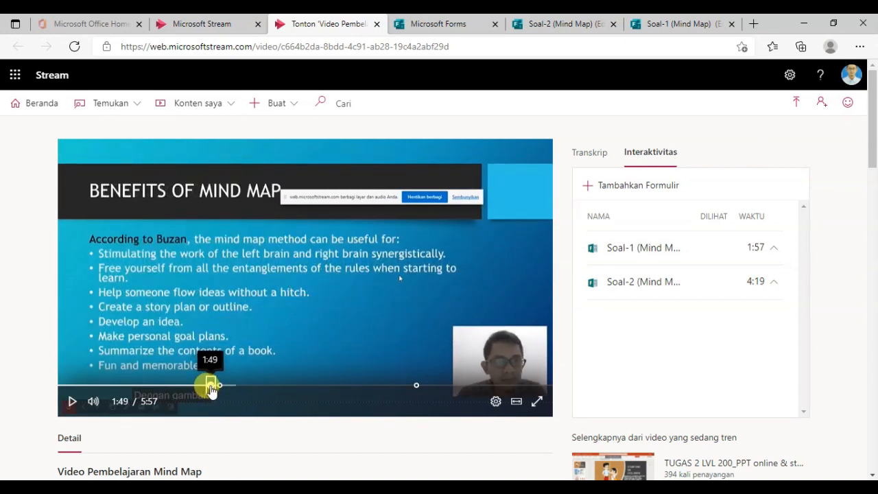
left_click(72, 402)
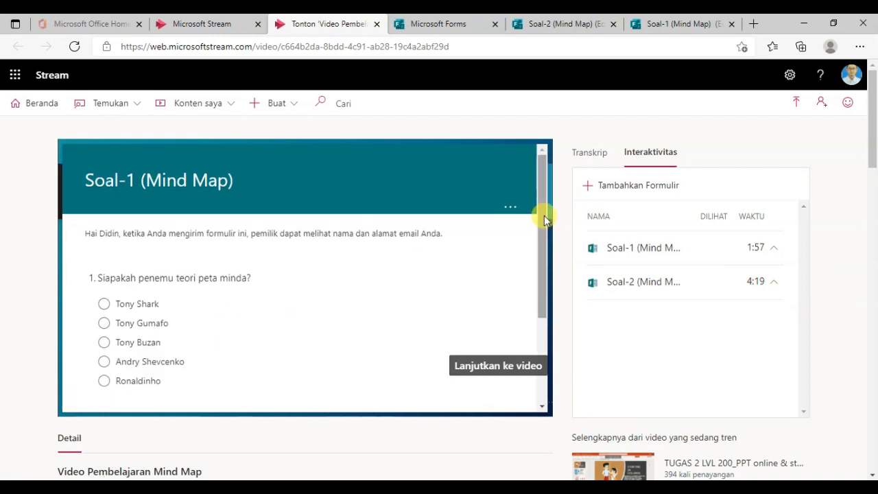
Step: Answer the embedded Soal-1 quiz with "Tony Buzan", submit it and continue to the video
left_click_drag(543, 218, 545, 255)
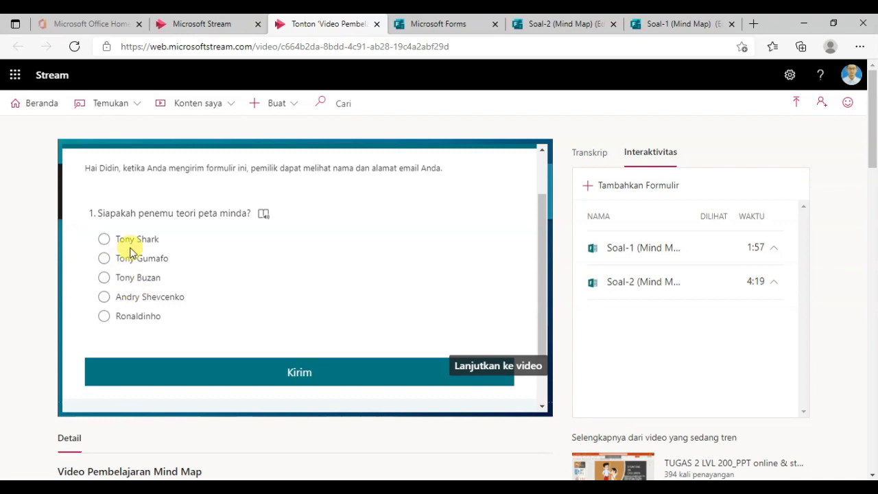
left_click(118, 278)
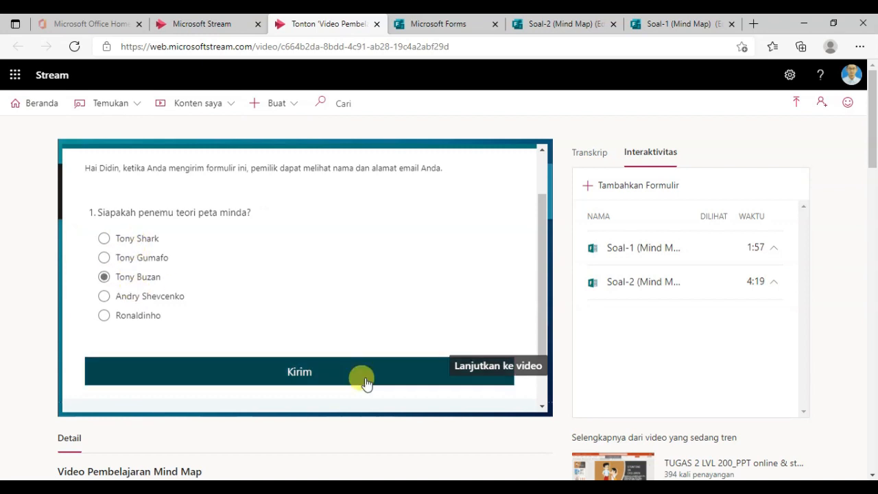
left_click(369, 378)
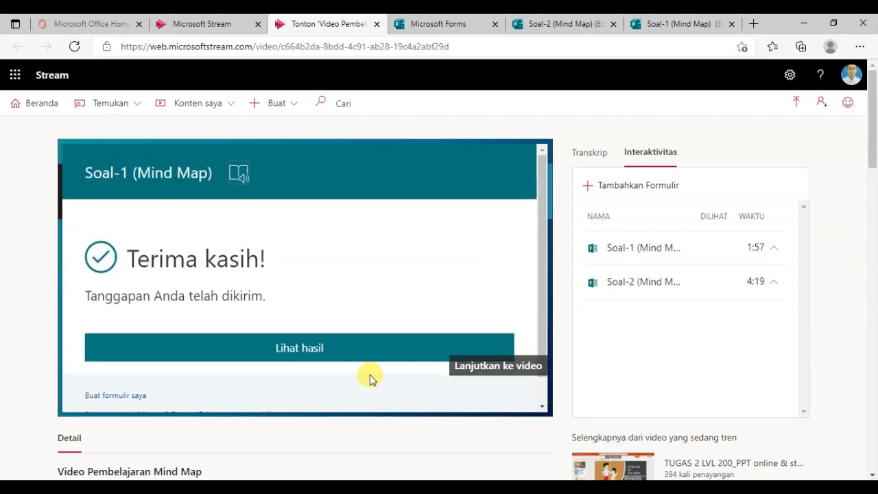
left_click(494, 371)
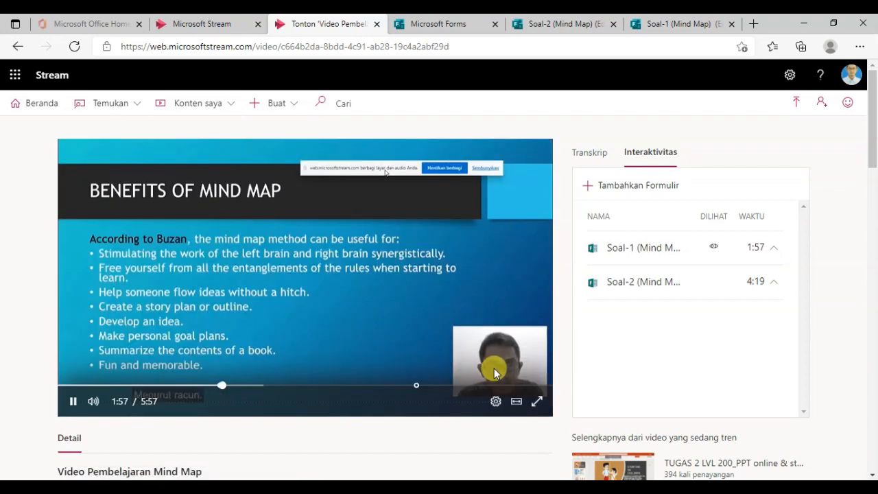
Step: Skip ahead to the Soal-2 quiz, submit the answer "Buat Ide Utama, Buat Cabang Utama, Buat Cabang Turunan", and return to the video
left_click(407, 385)
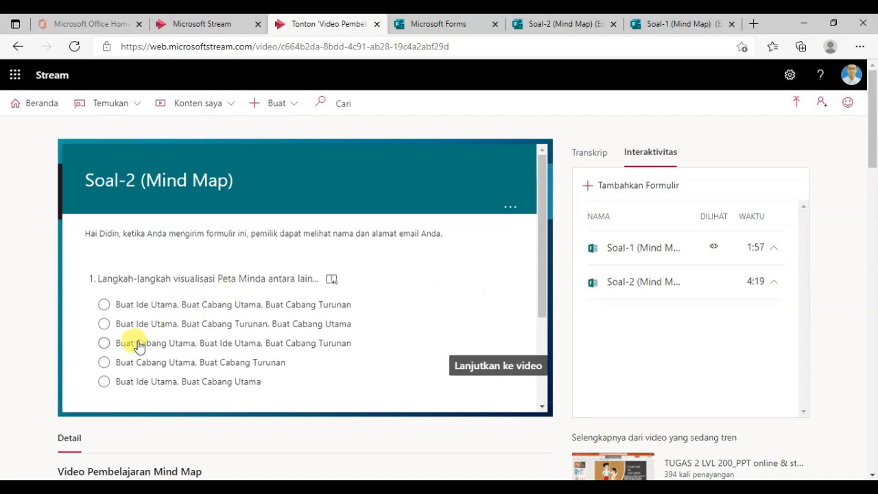
left_click(149, 306)
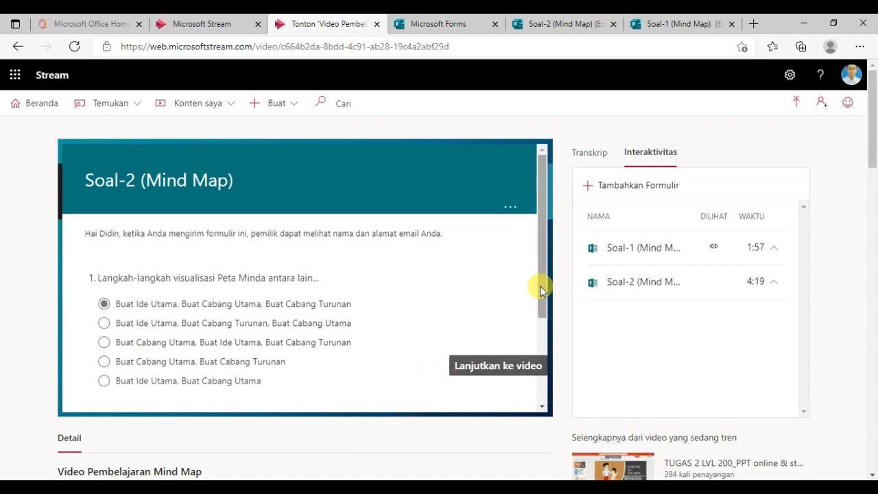
left_click_drag(540, 286, 541, 328)
left_click(300, 366)
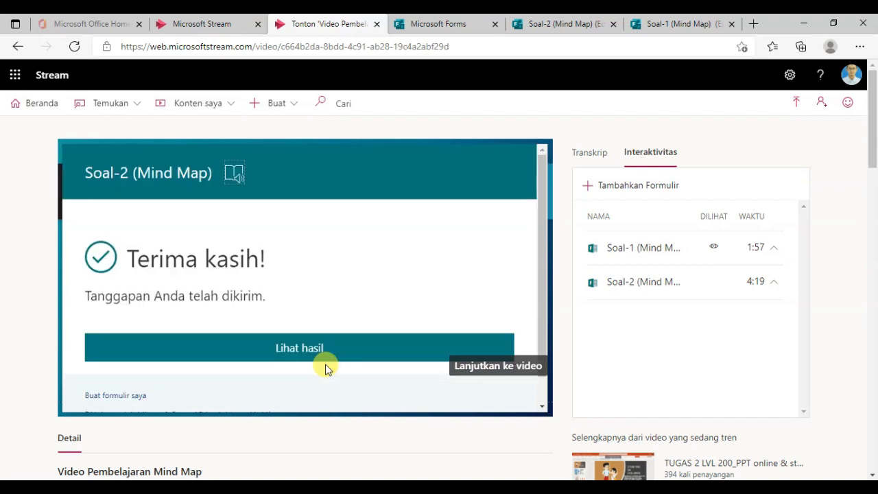
left_click(490, 367)
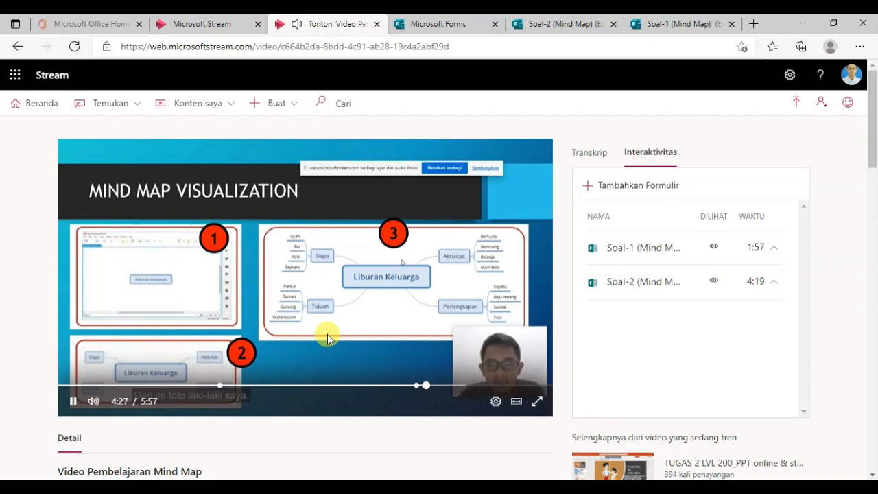
left_click(72, 404)
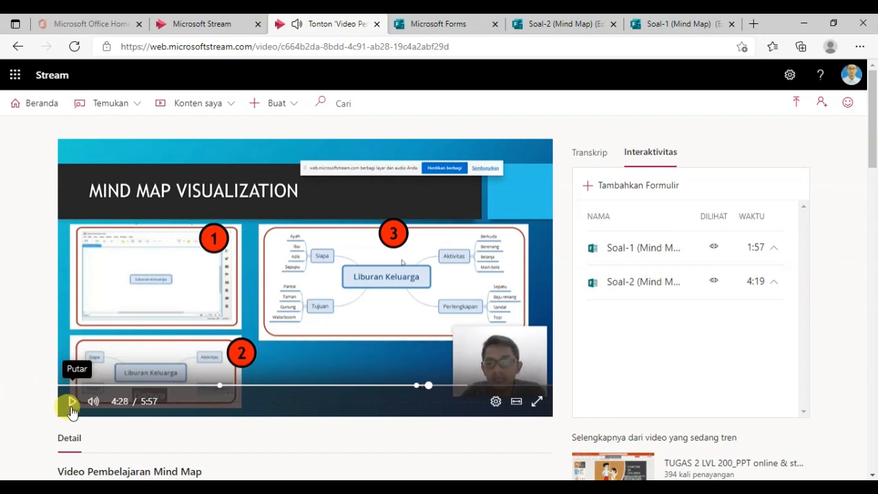